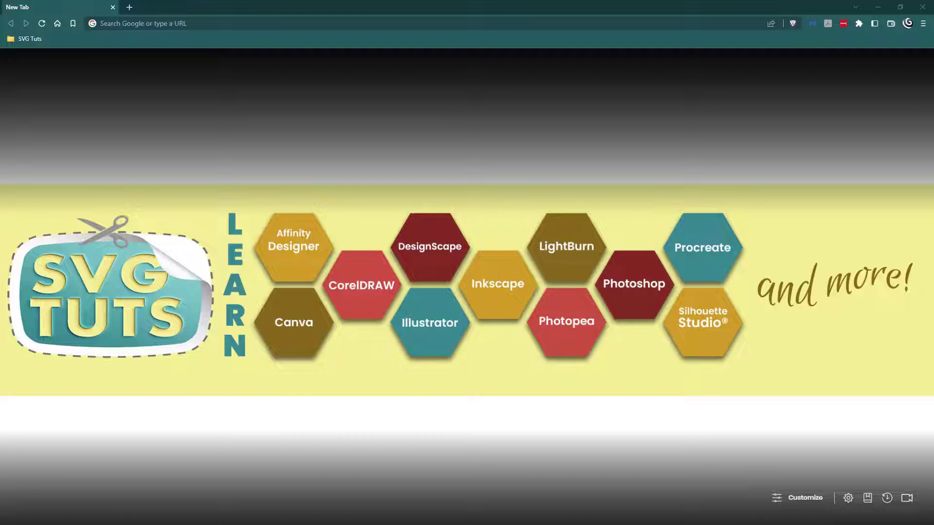
- Open photopea.com in a new private browser window and dismiss the introductory banner
key(ctrl+shift+n)
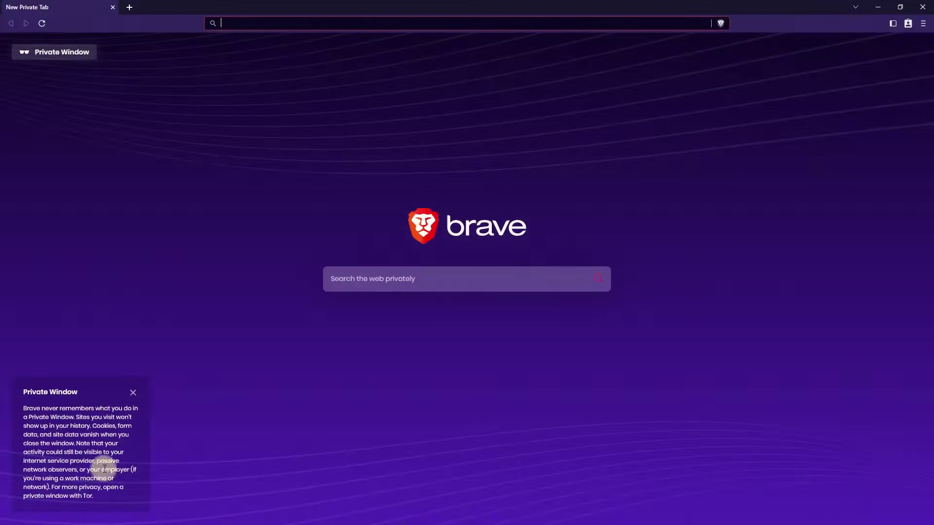
text(ph)
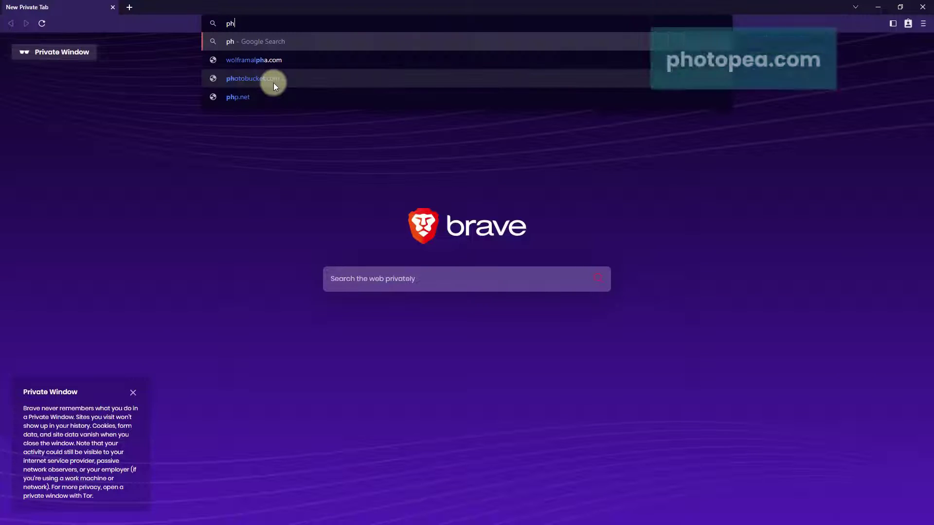
text(otopea.com)
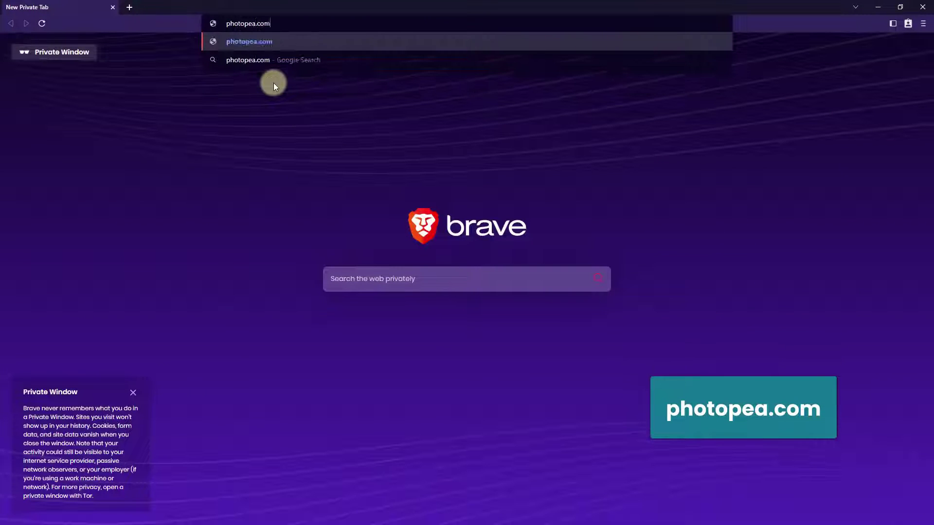
key(Return)
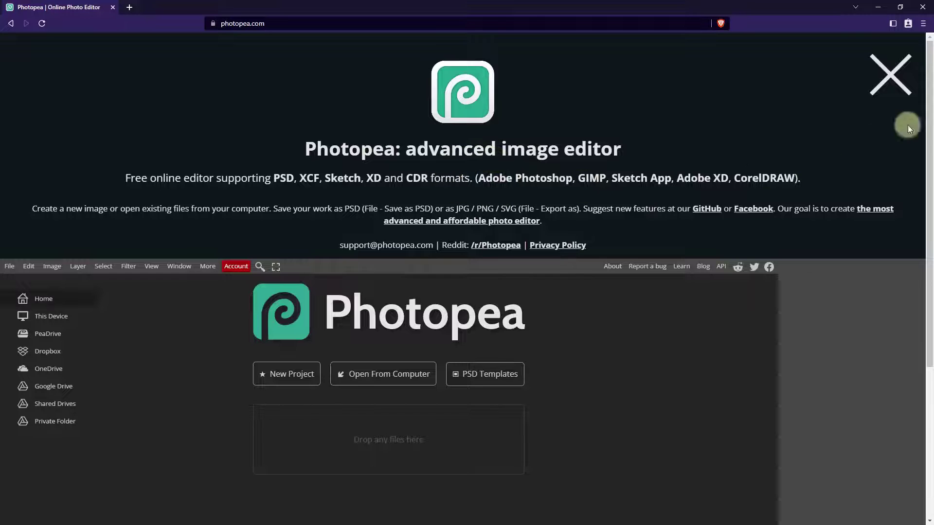
click(889, 77)
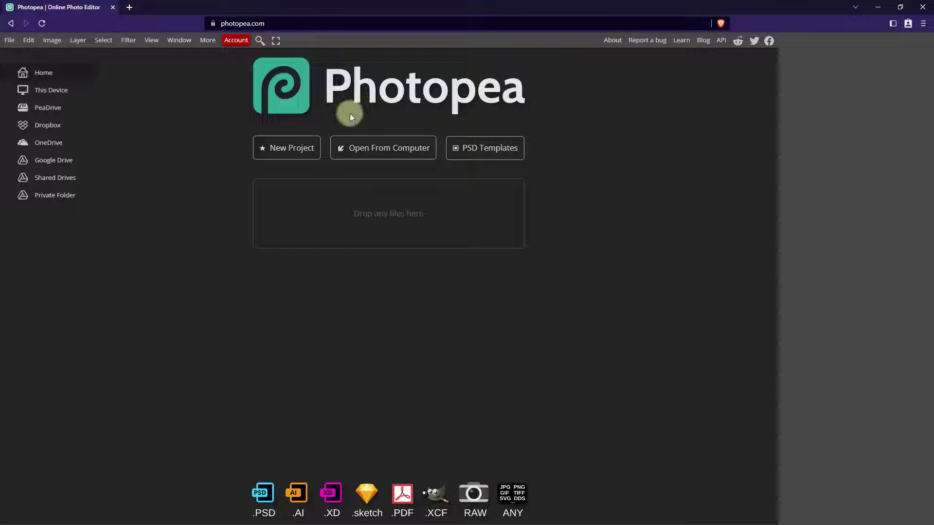
- Start a new project named Shiny Text Effect, 1920 pixels wide and 1080 pixels high
click(287, 151)
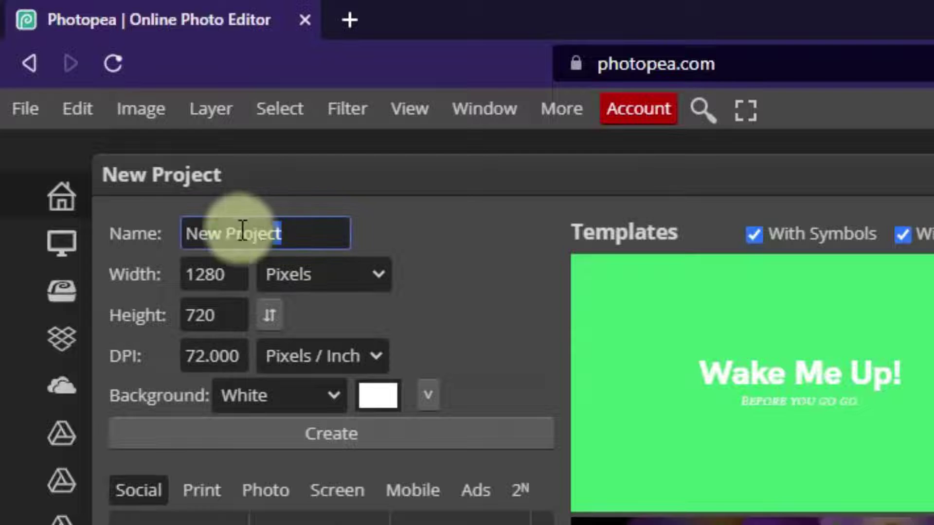
drag(242, 228, 179, 232)
text(Shi)
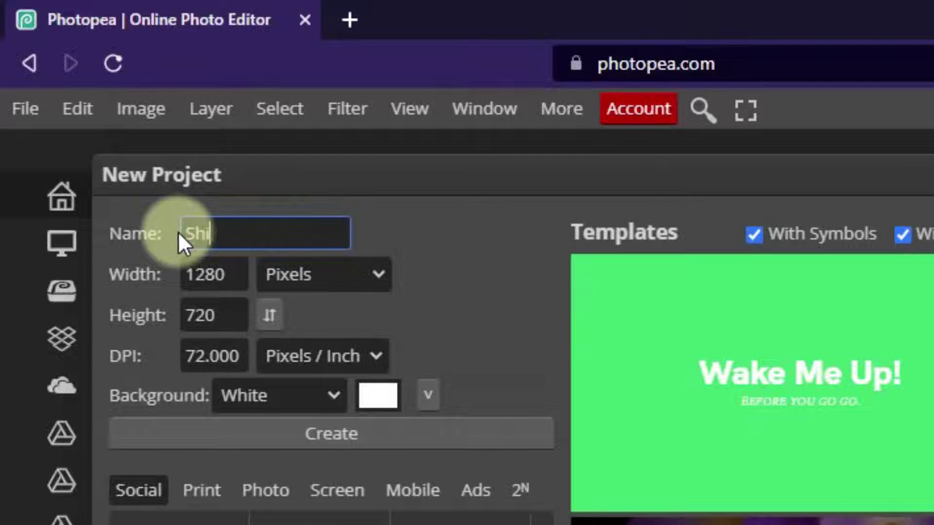
text(ny Text Effect)
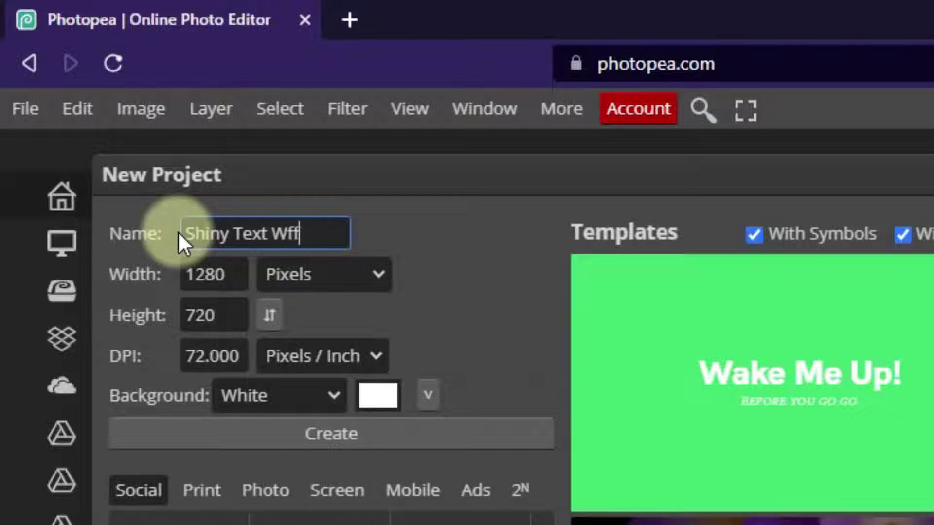
drag(236, 273, 180, 276)
text(920)
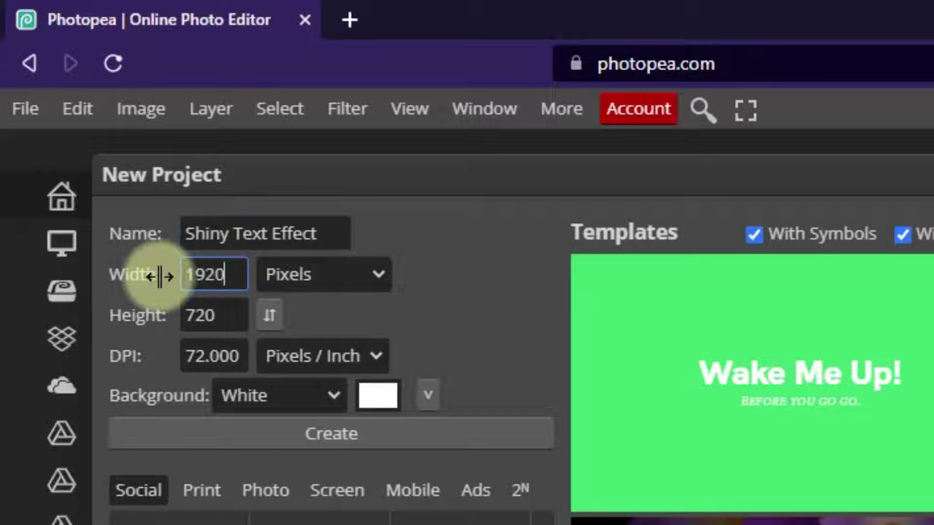
key(Tab)
key(Tab)
text(1080)
key(Tab)
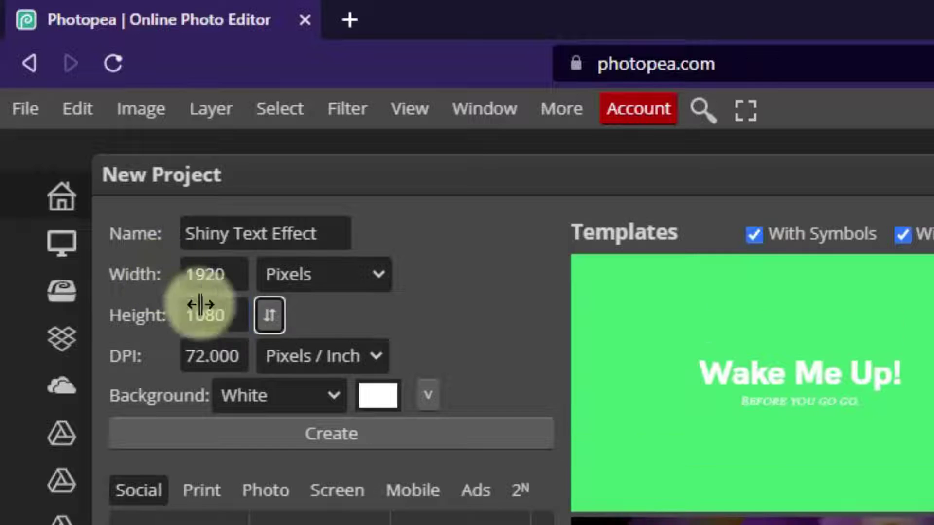
- Set the resolution to 300 pixels per inch with a black background and create the project
click(224, 364)
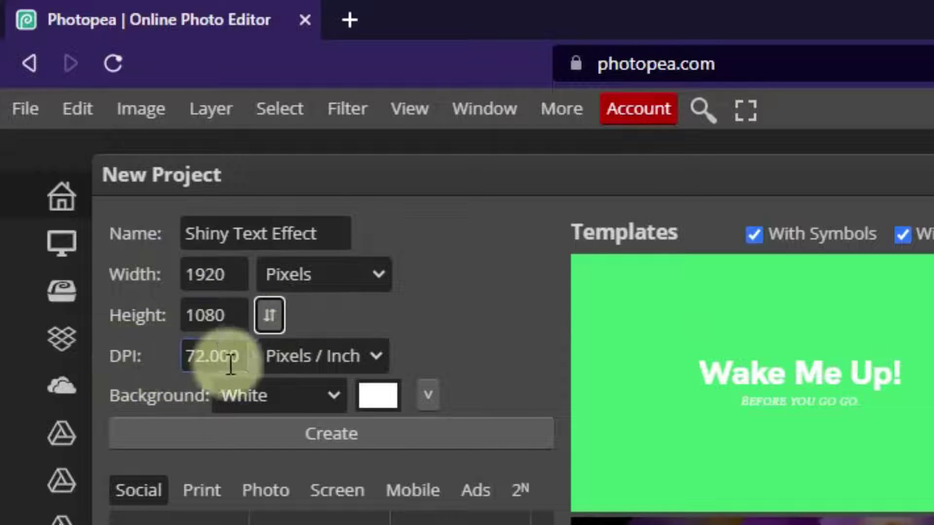
drag(246, 358, 167, 354)
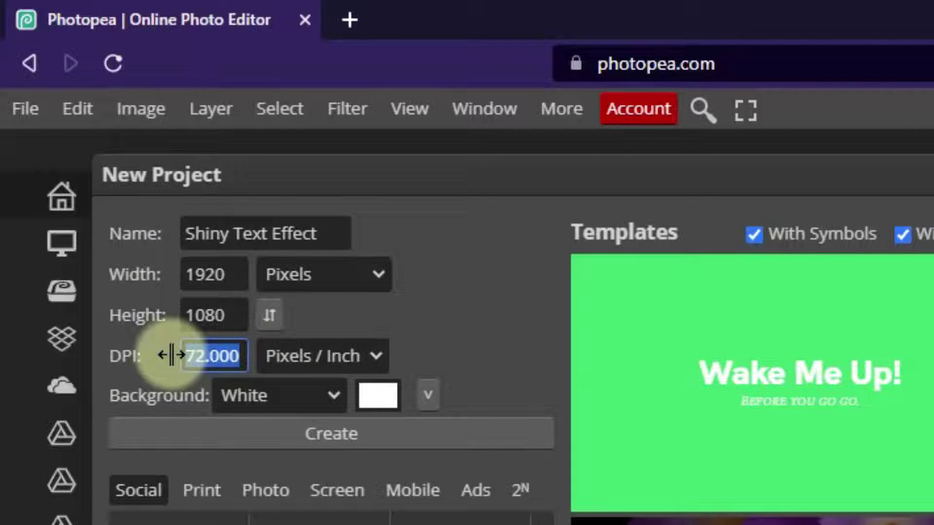
text(300)
key(Tab)
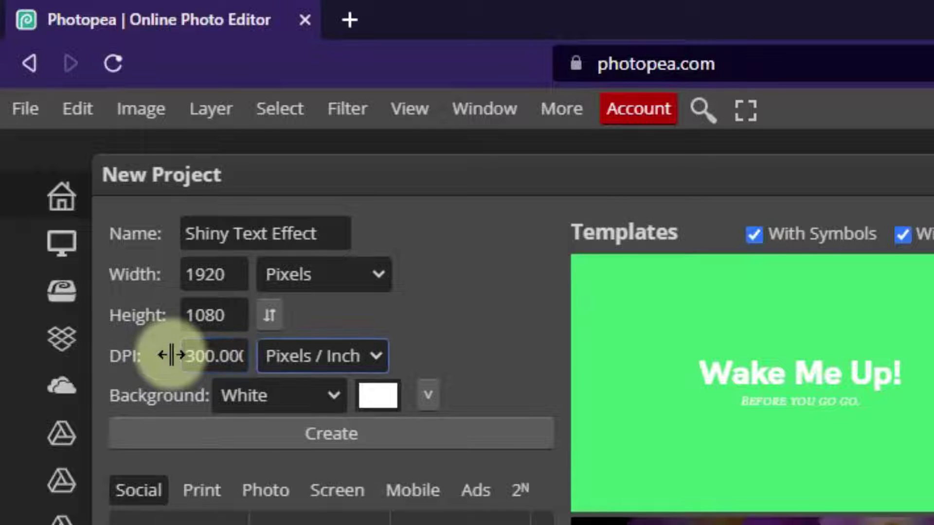
click(282, 398)
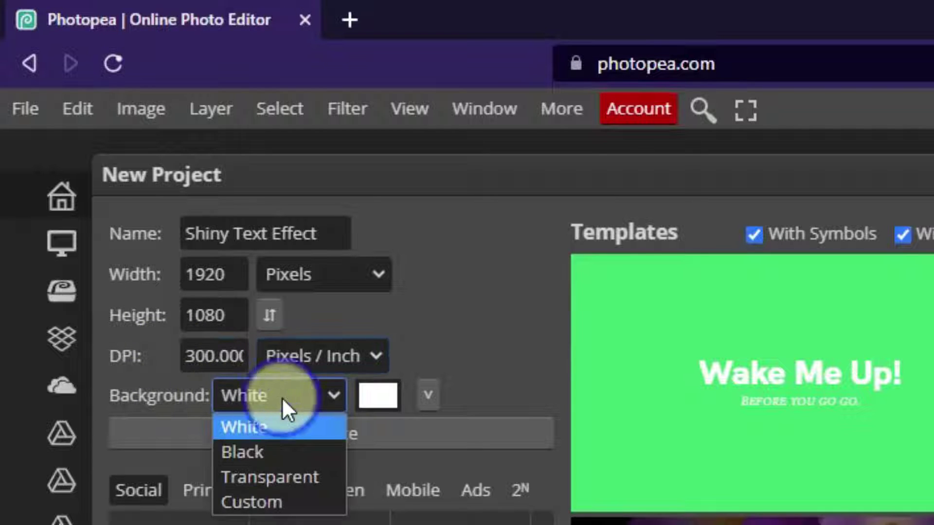
click(281, 444)
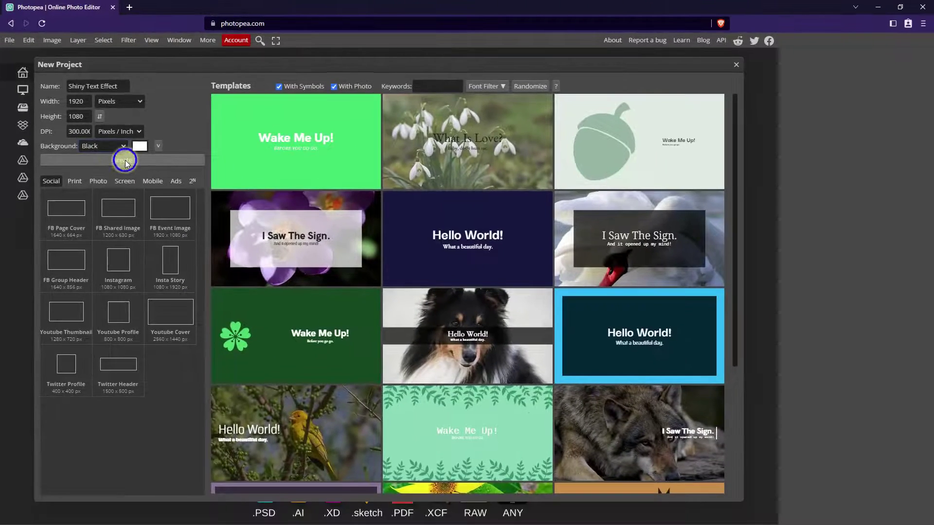
click(331, 434)
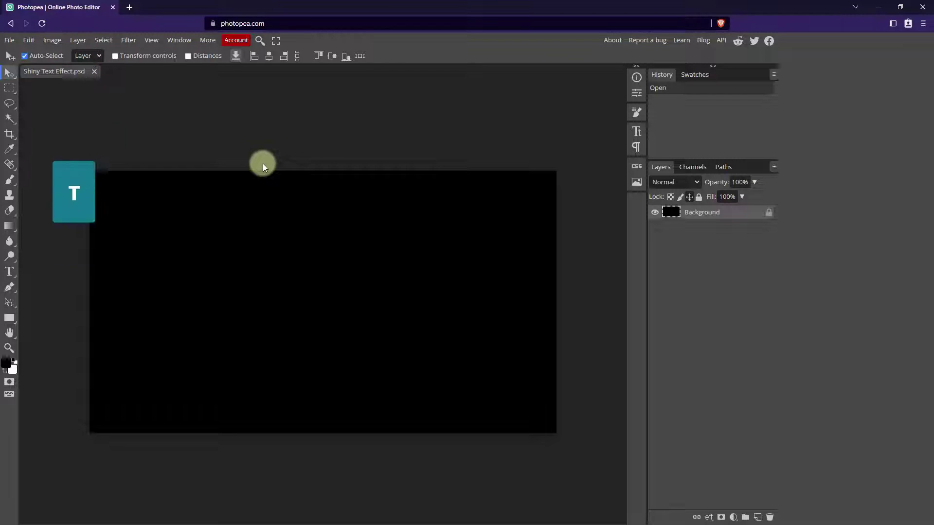
- Activate the horizontal Type Tool with a text size of 300 px and white as the text colour
key(t)
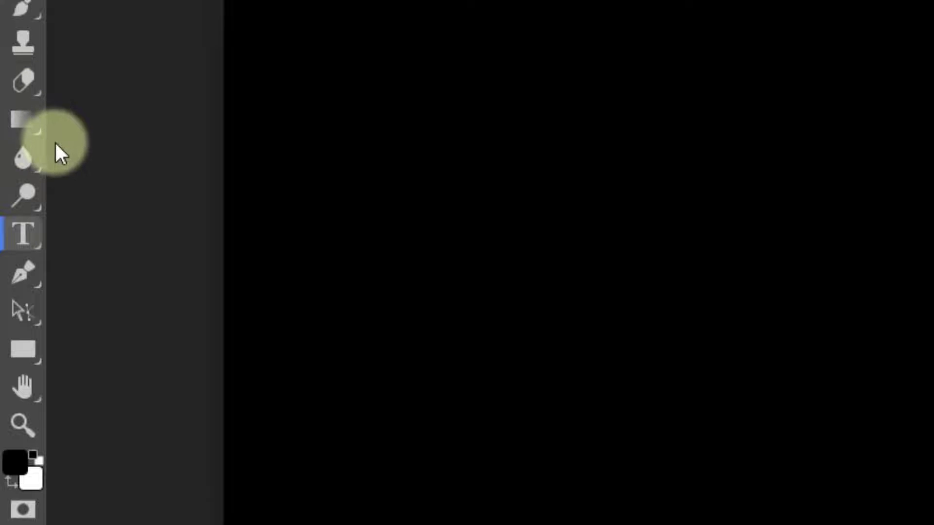
click(34, 242)
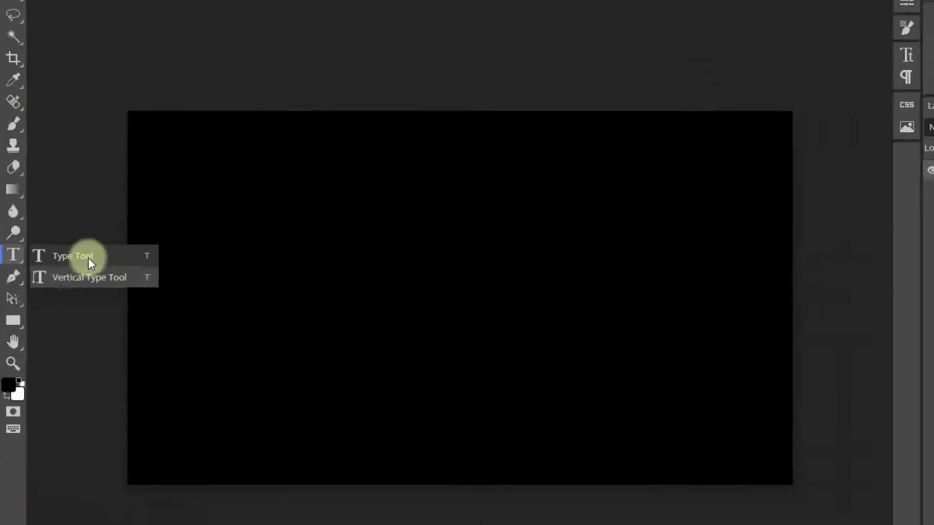
click(163, 240)
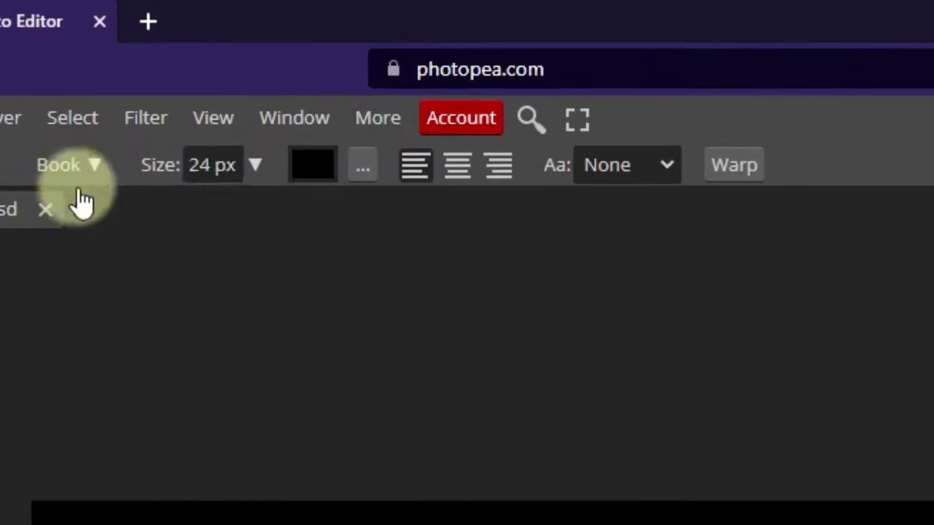
click(208, 170)
text(300)
key(Tab)
click(317, 171)
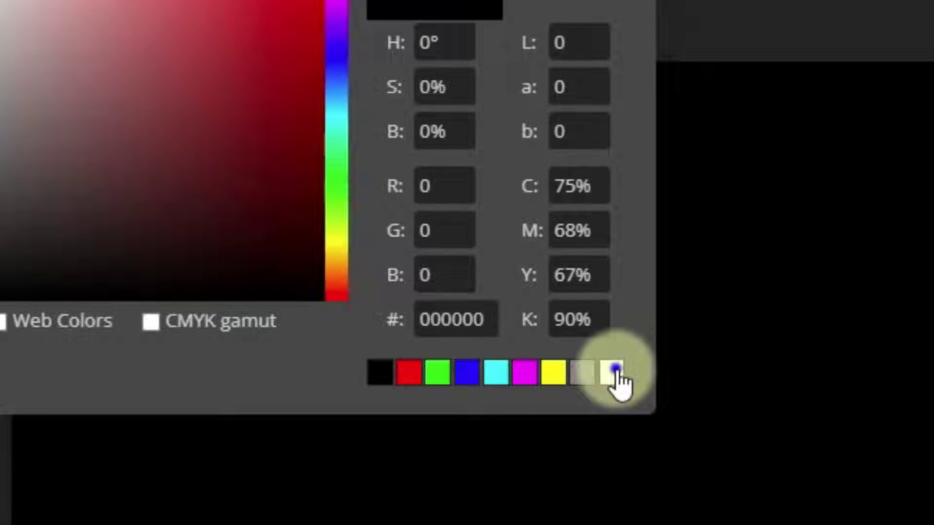
click(616, 374)
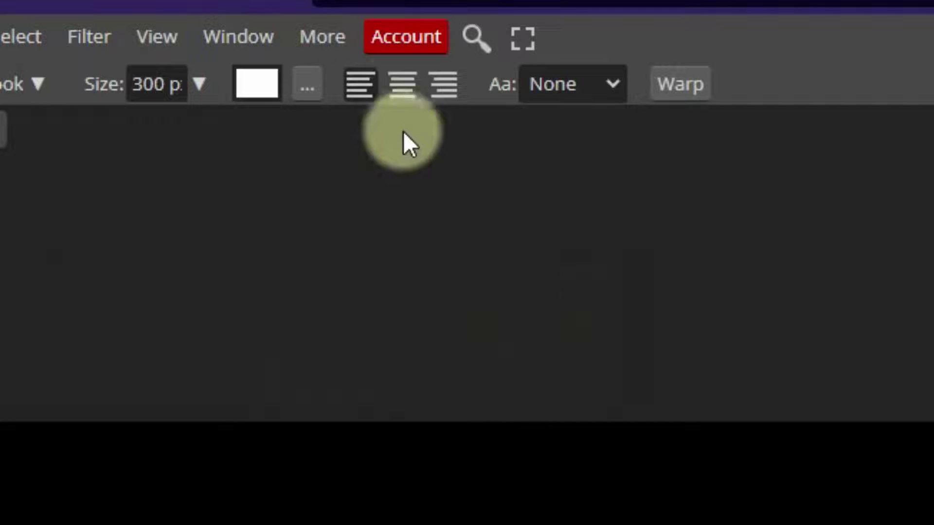
- Set the text alignment to centred and the anti-aliasing to Sharp
click(404, 85)
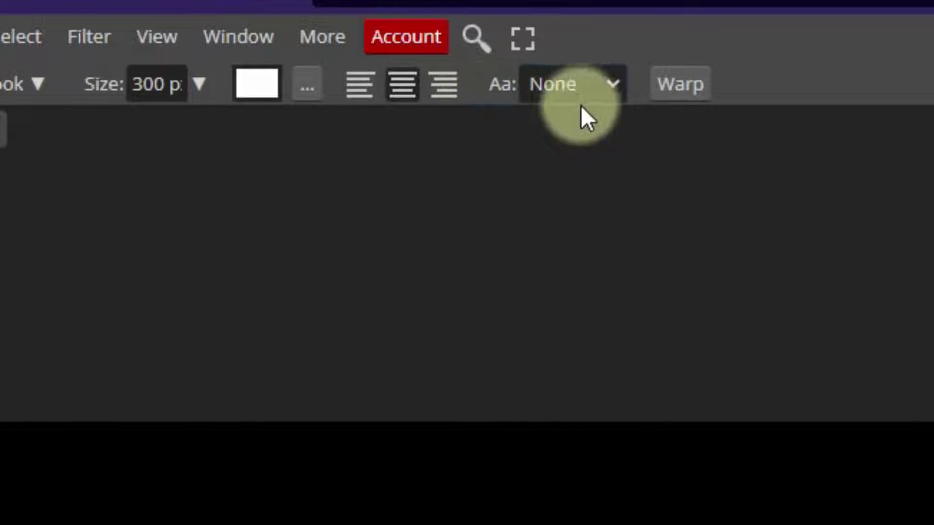
click(611, 84)
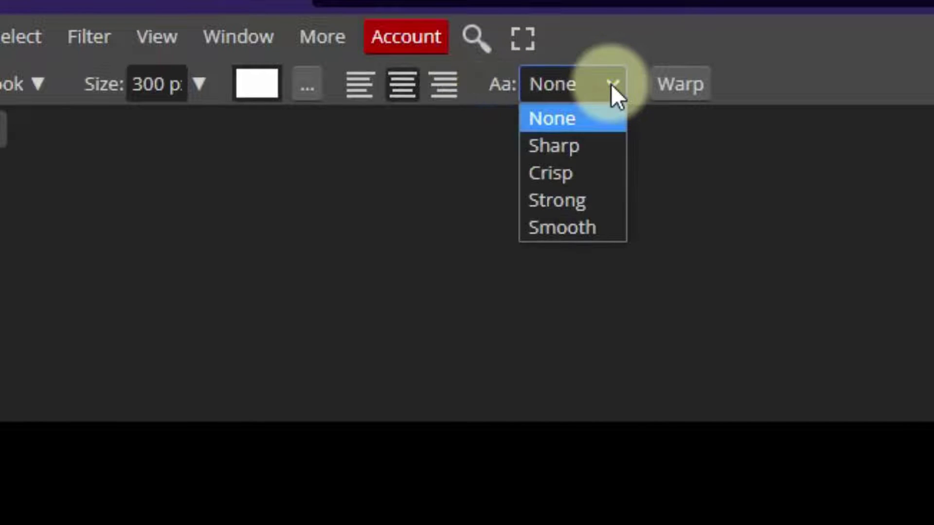
click(591, 146)
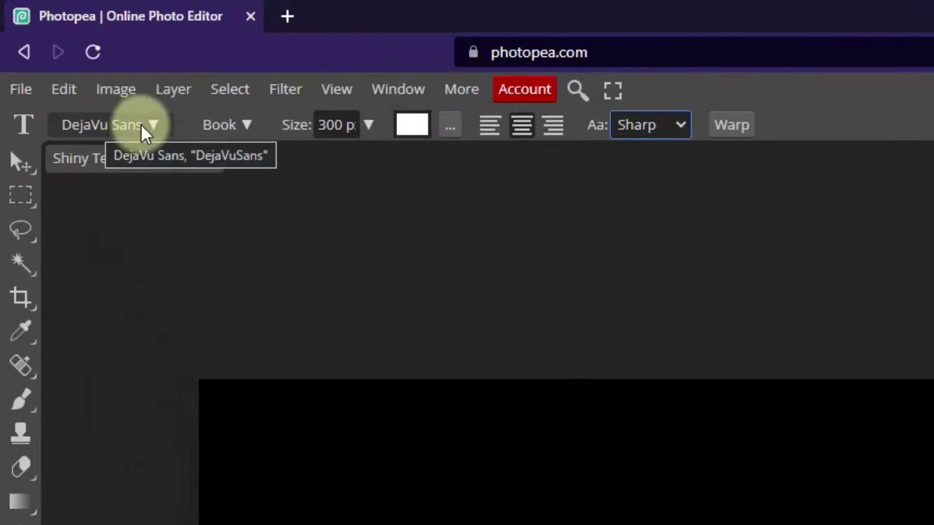
- Find the Sonsie One font and set it as the text font
click(151, 128)
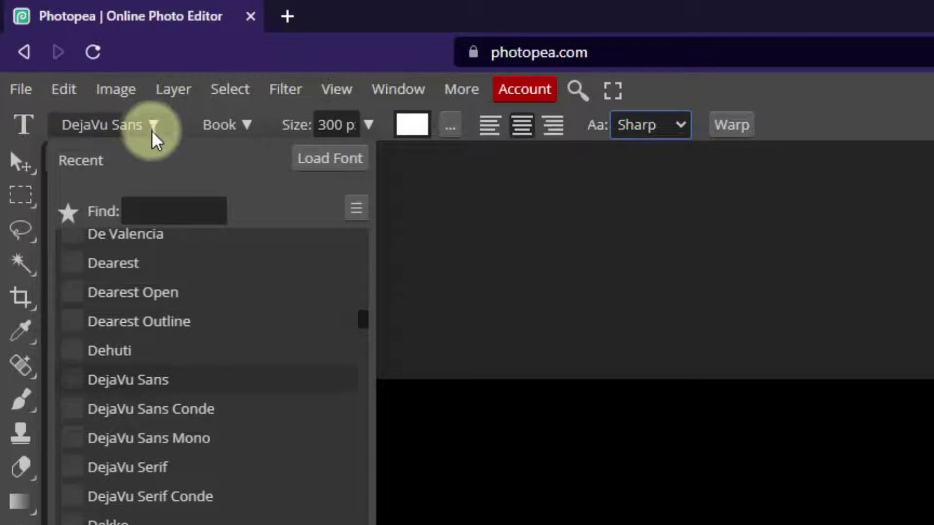
click(166, 208)
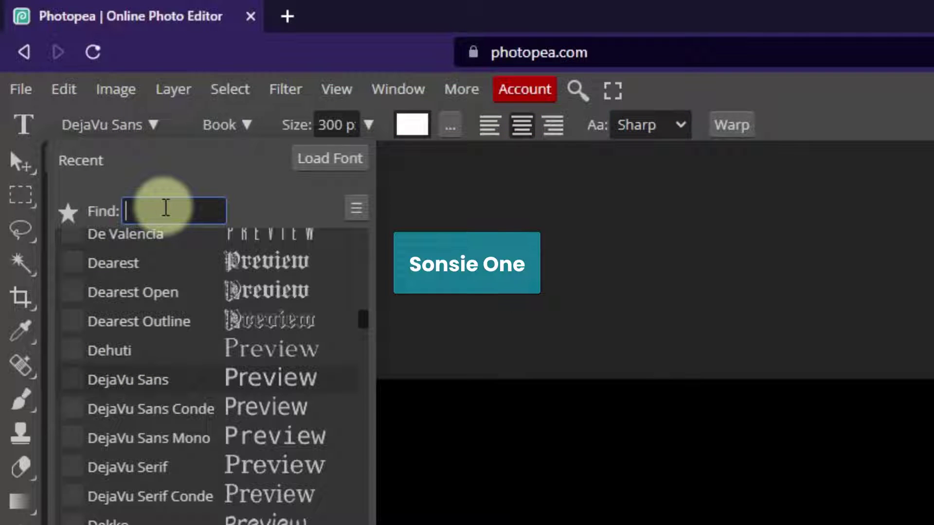
text(sonsie)
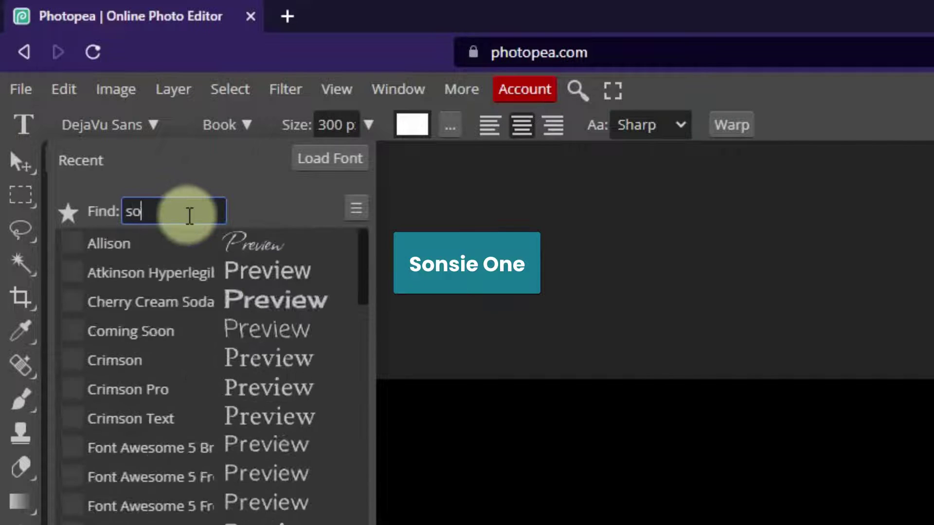
text( one)
click(146, 244)
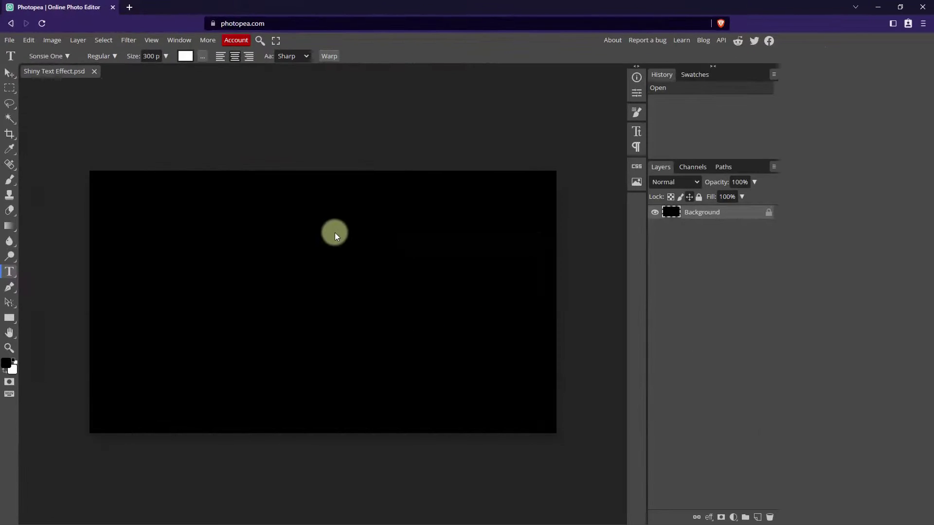
- Add the text "Good Vibes Only!" on three lines, starting near the top centre of the canvas
click(328, 235)
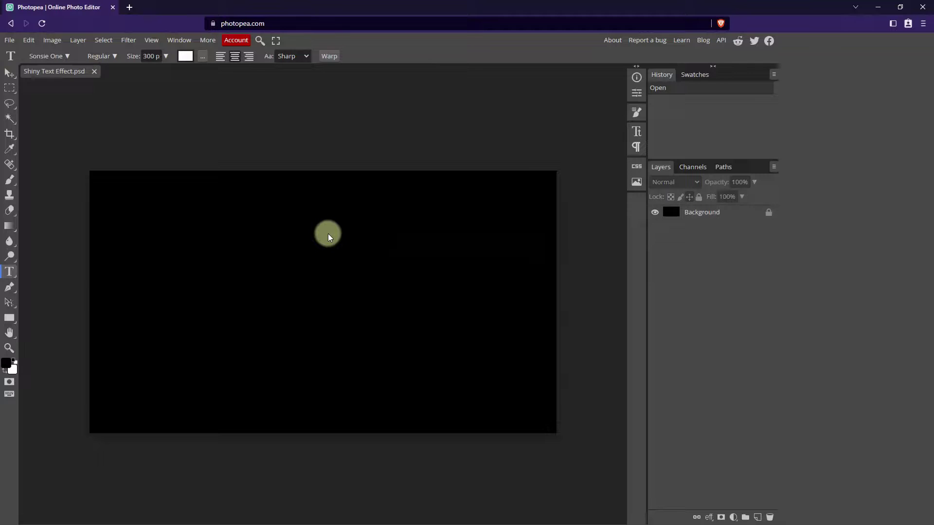
click(323, 234)
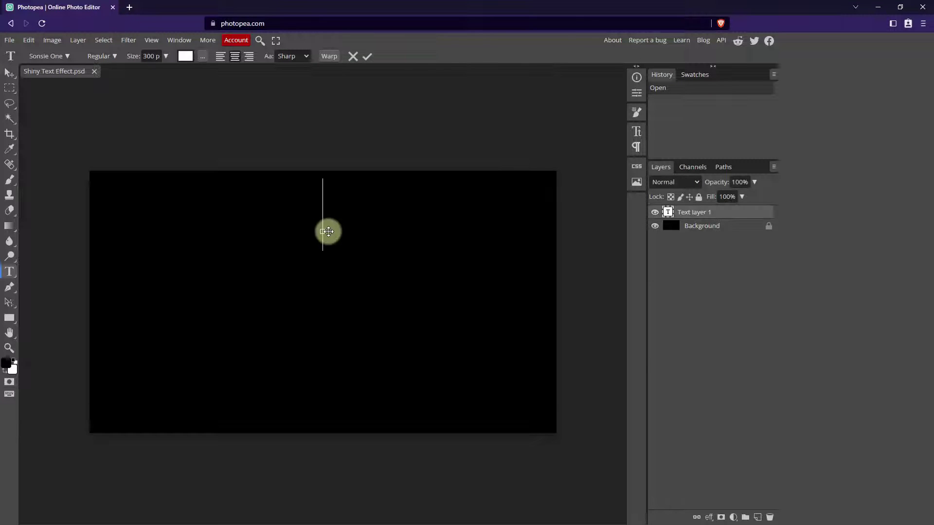
text(Good)
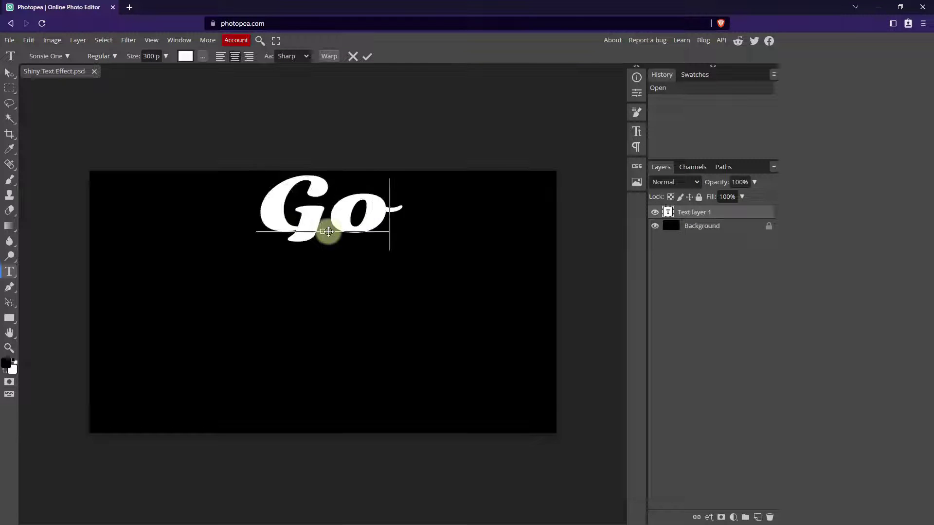
key(Return)
text(Viebes)
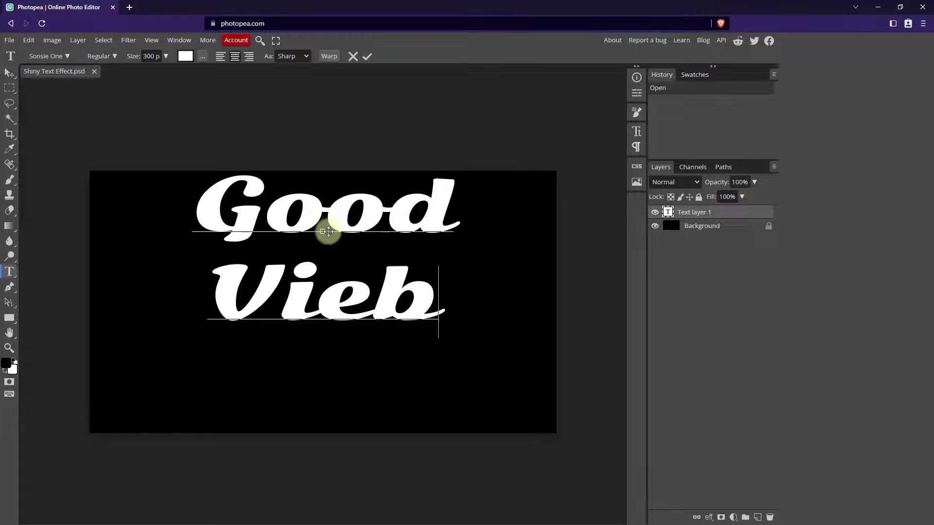
key(Return)
text(Only!)
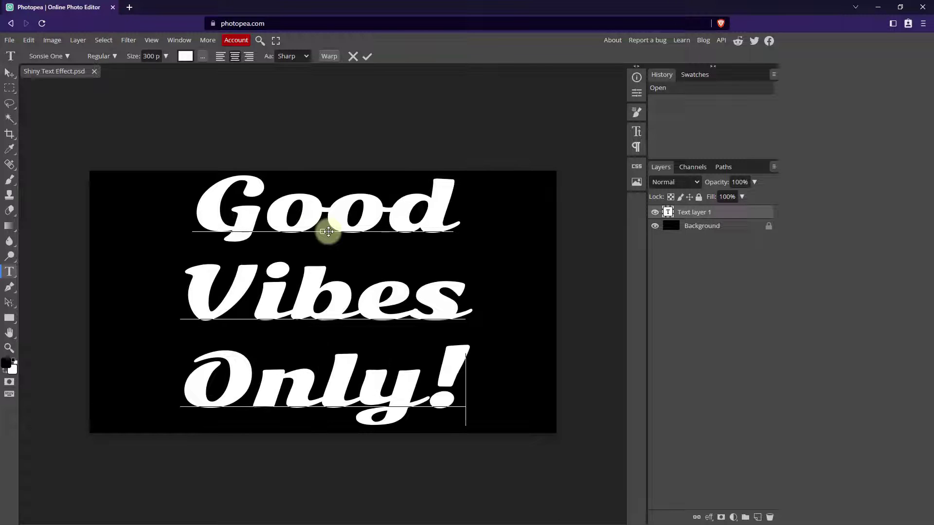
click(367, 57)
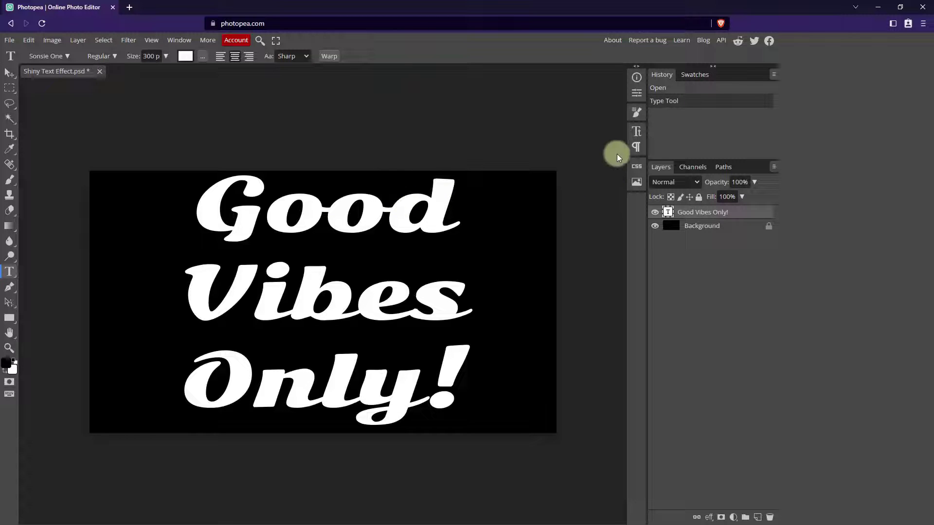
- Set the leading of the "Good Vibes Only!" text to 260 px
click(638, 132)
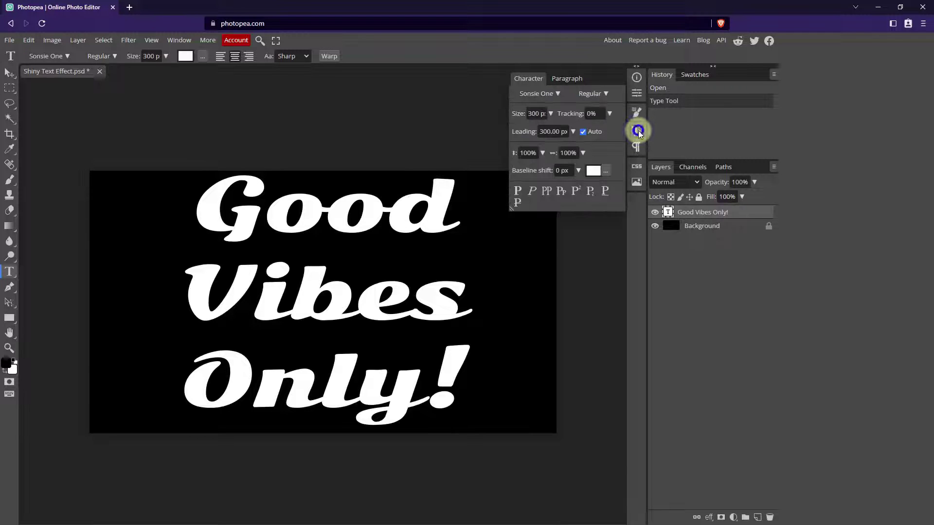
click(547, 131)
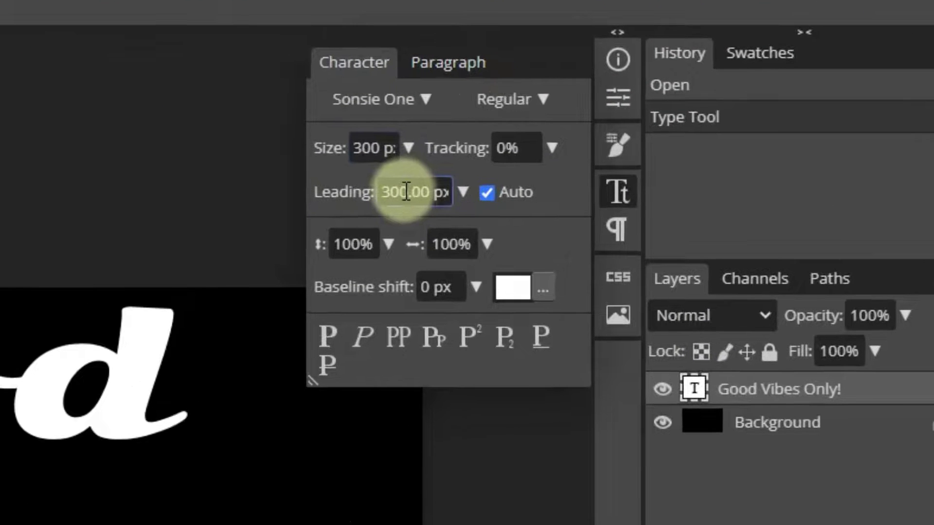
drag(495, 155, 475, 158)
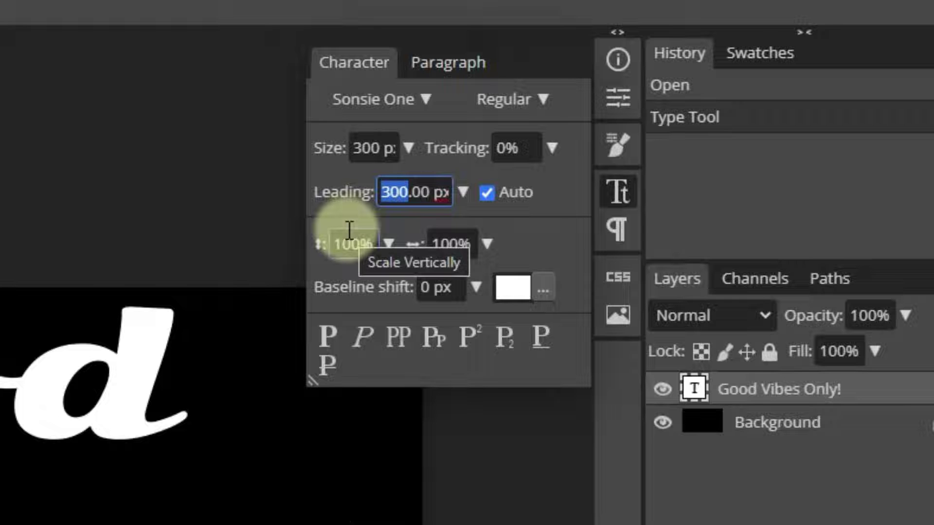
text(260)
key(Return)
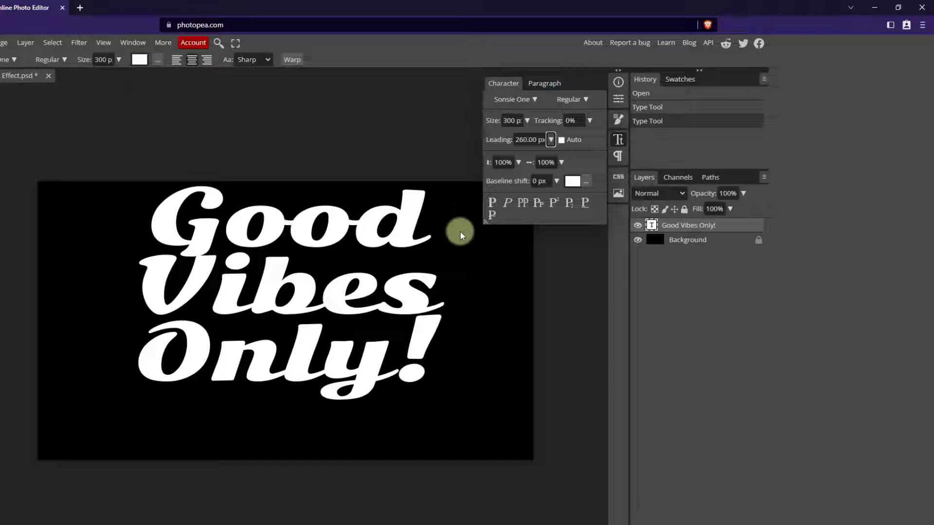
click(520, 140)
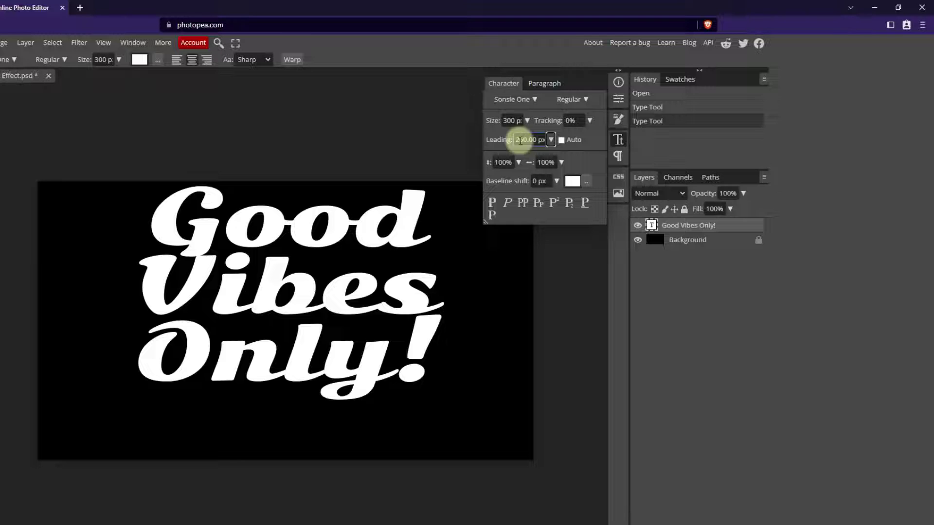
key(Return)
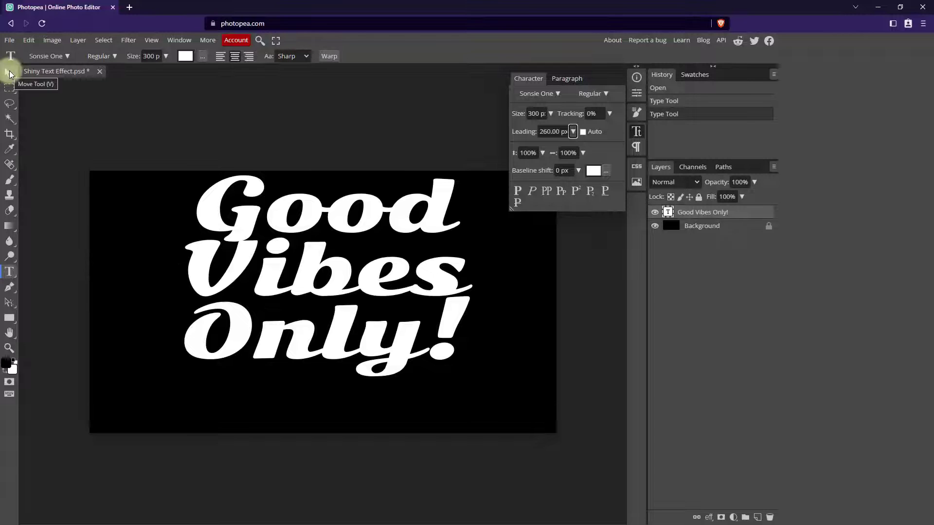
- Move the text to the exact centre of the canvas, horizontally and vertically, with the Move Tool
key(v)
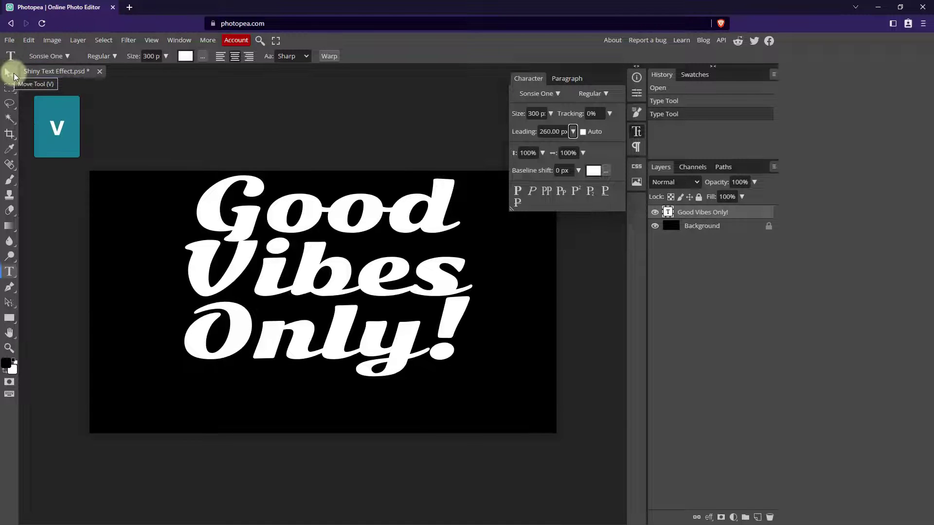
click(14, 73)
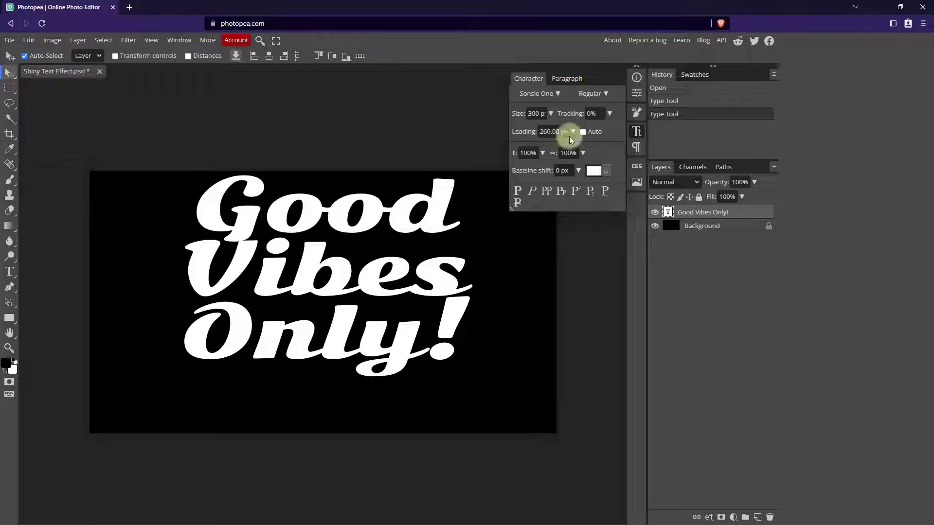
click(637, 133)
drag(334, 271, 336, 303)
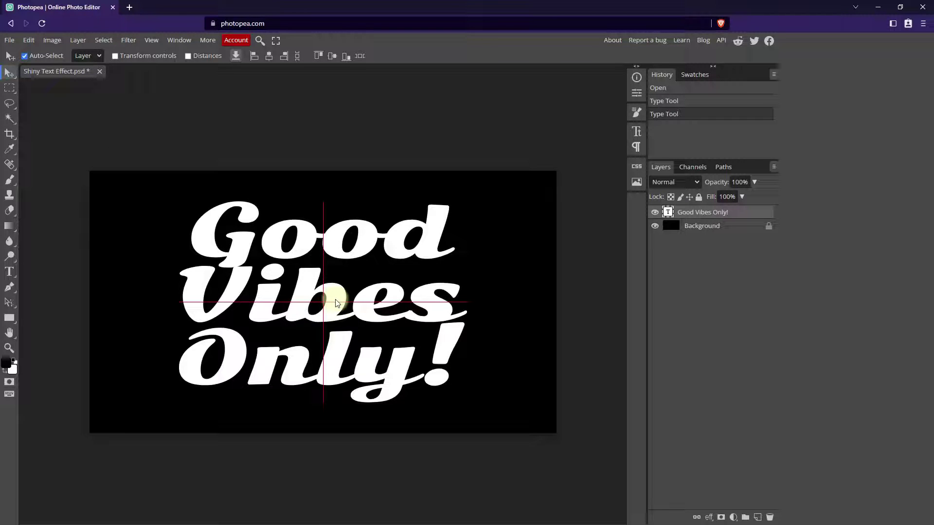
drag(337, 303, 336, 302)
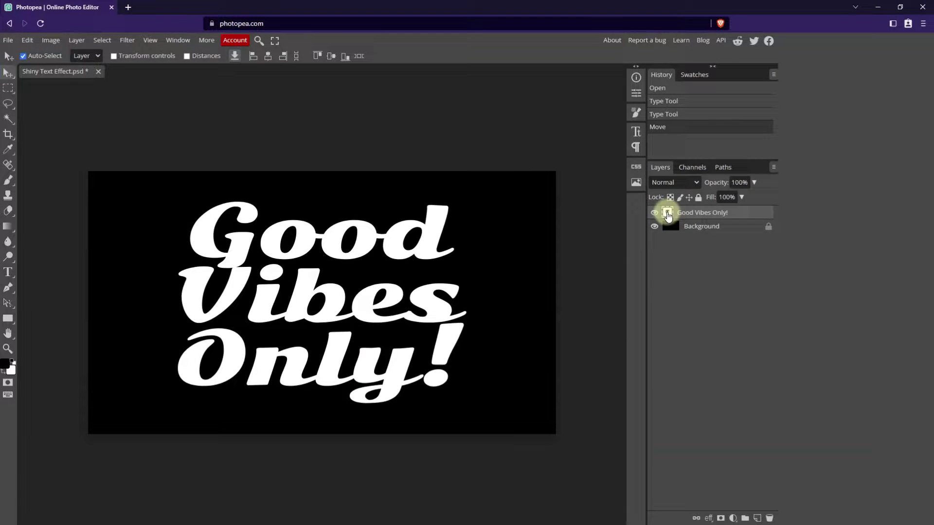
- Load the text layer's pixels as a selection and add a new layer named "Inside" above it
ctrl+click(668, 216)
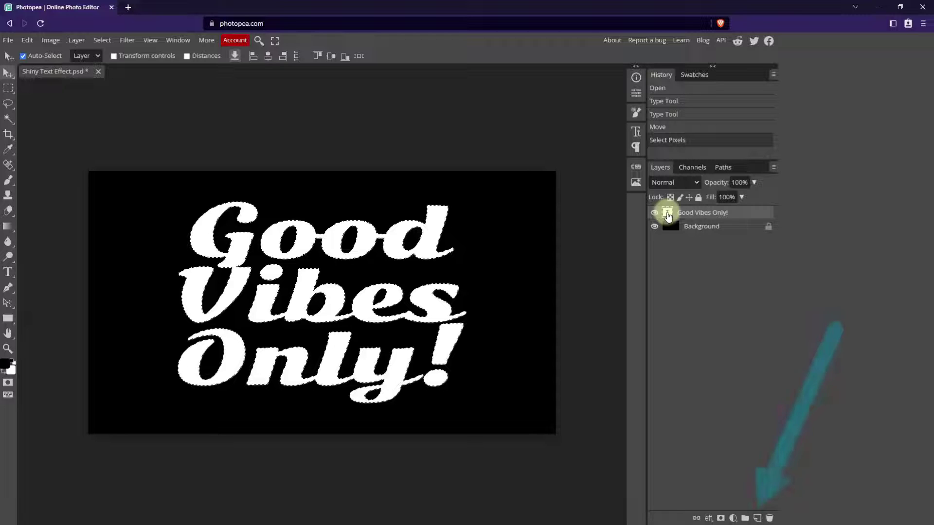
click(758, 518)
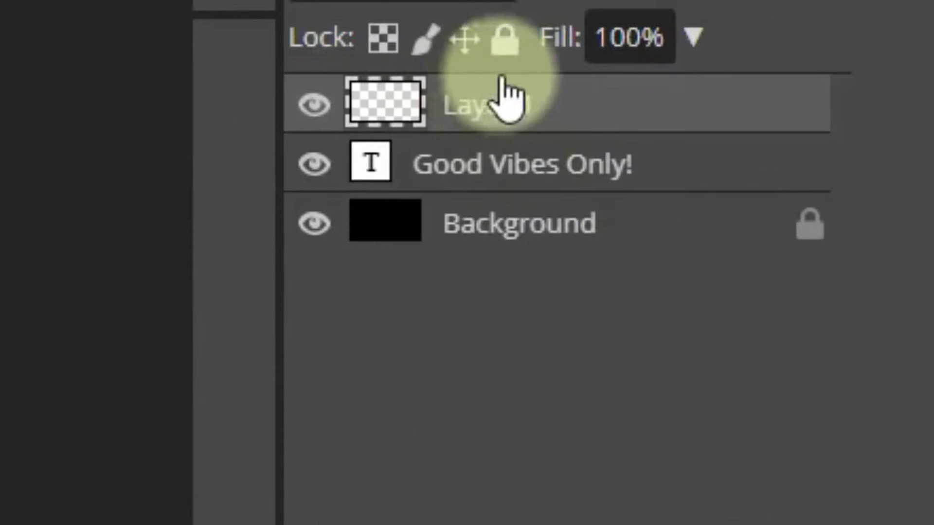
double_click(496, 105)
text(Inside)
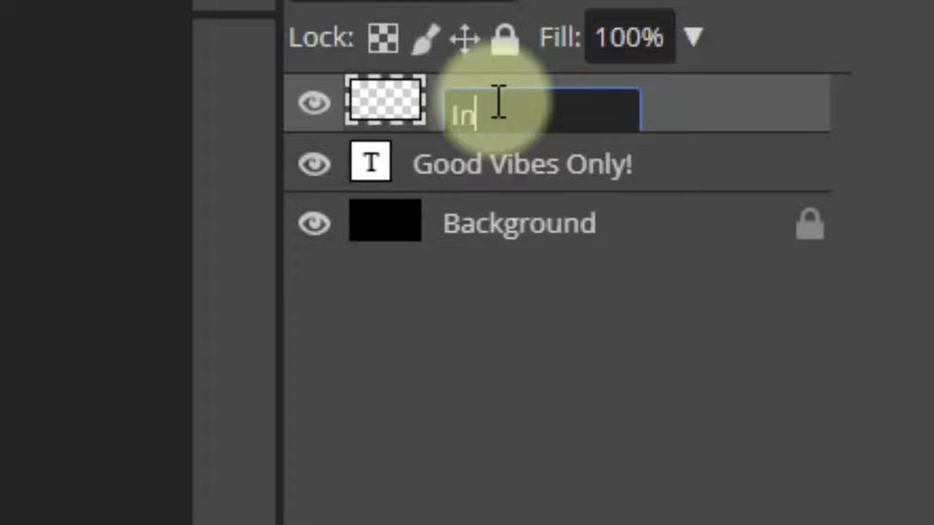
key(Return)
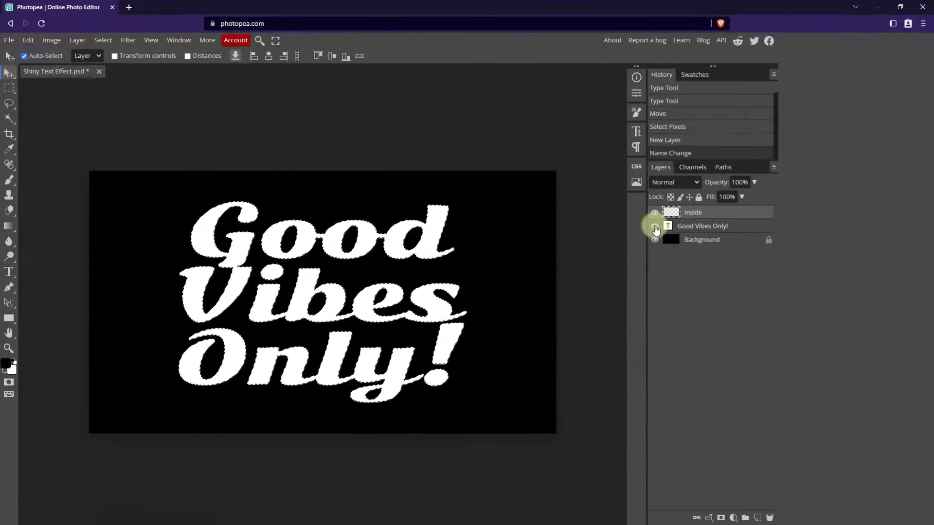
- Hide the text layer and activate the Gradient Tool with the default yellow, violet, orange and blue preset
click(654, 226)
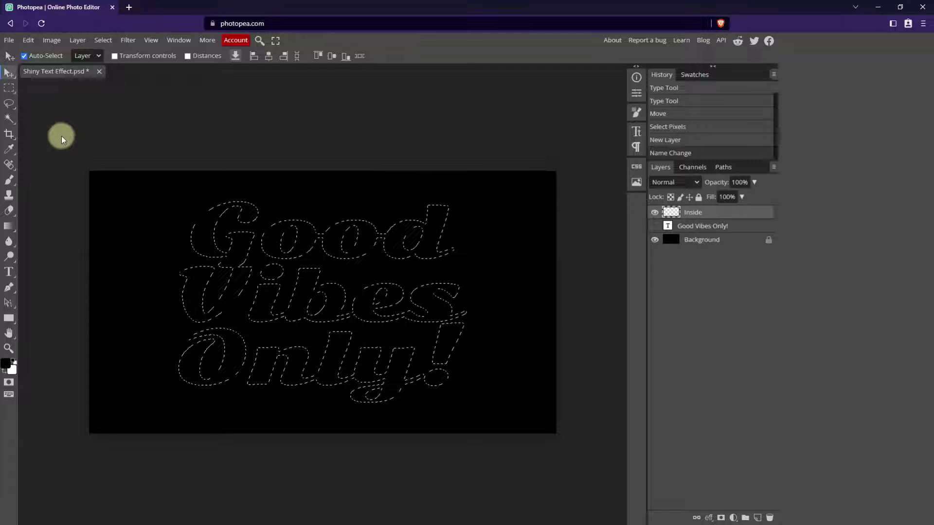
key(g)
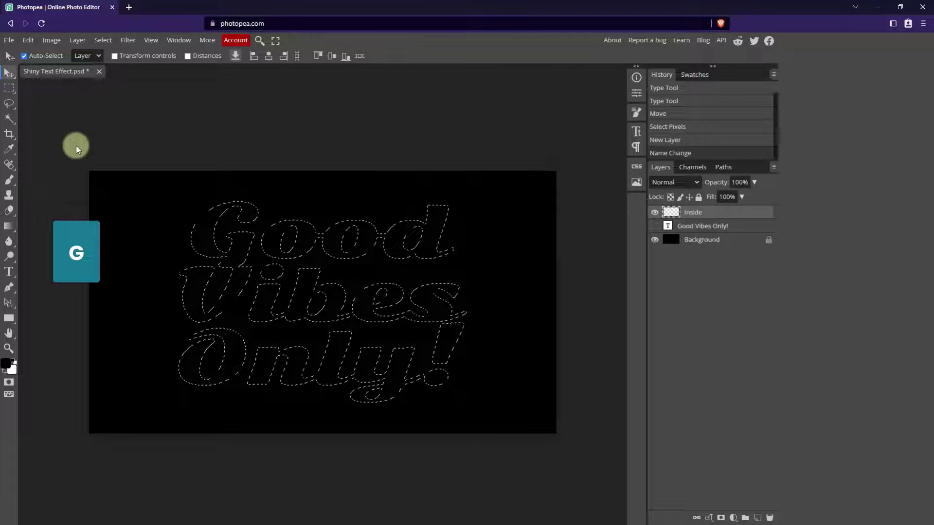
key(g)
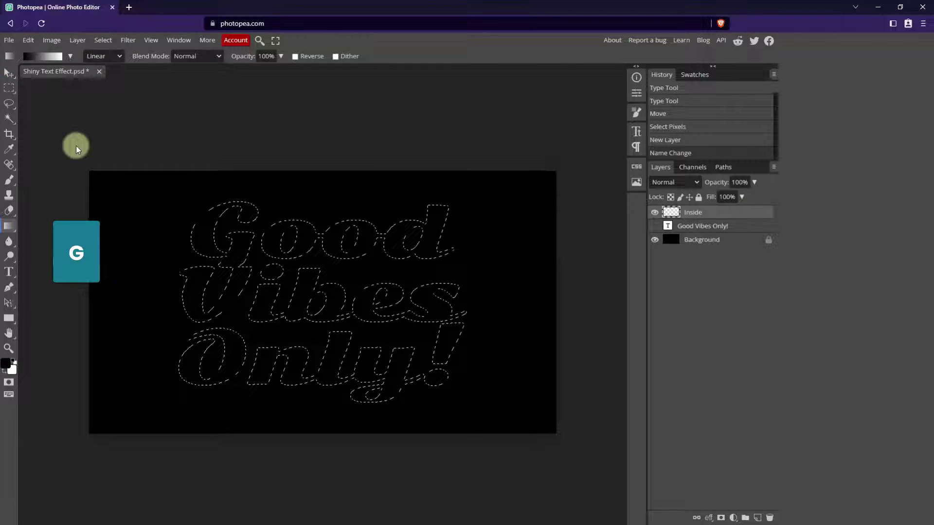
right_click(17, 233)
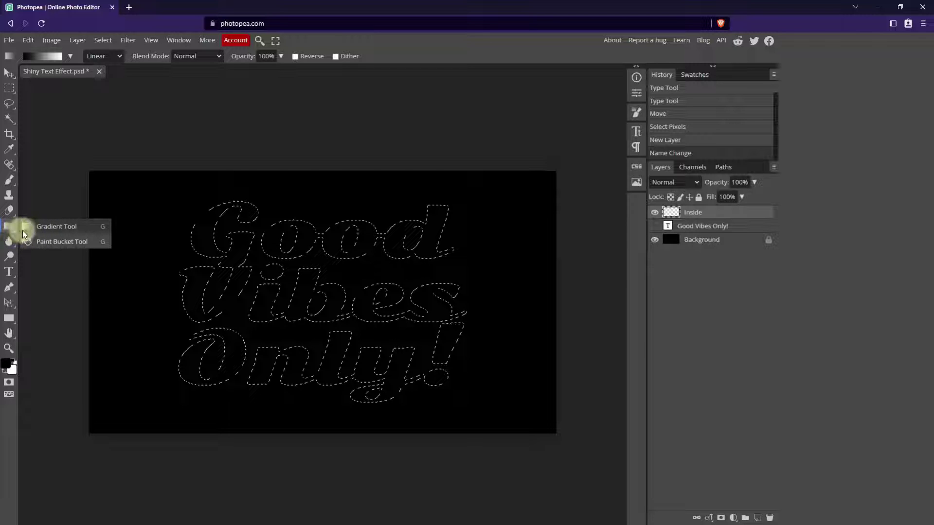
click(30, 225)
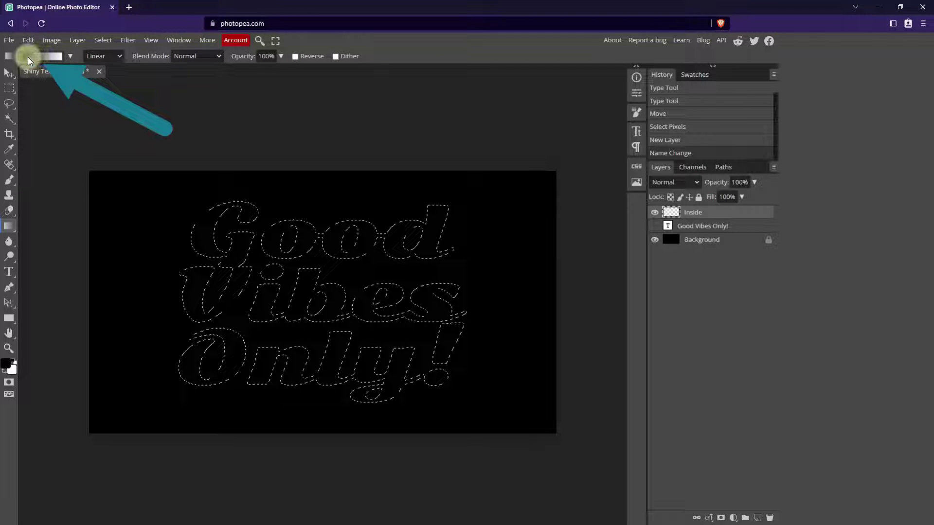
click(70, 56)
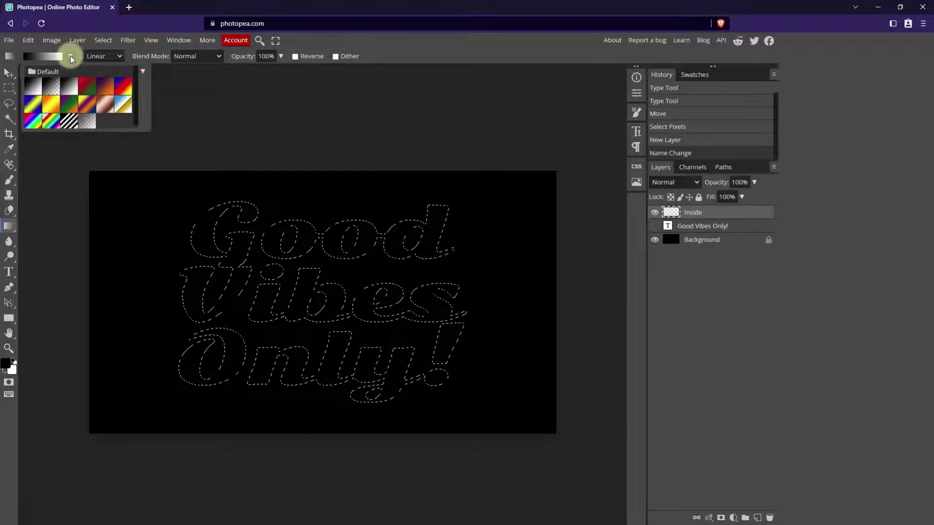
click(88, 108)
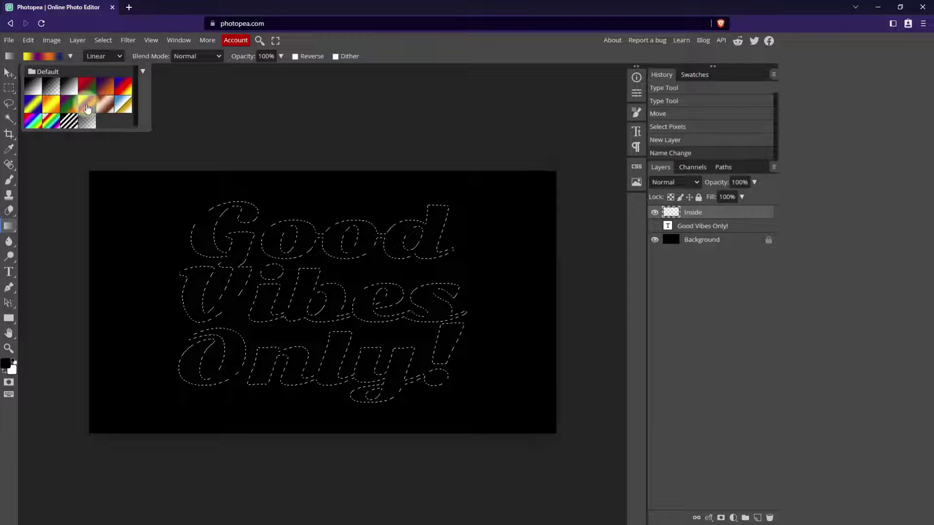
click(69, 56)
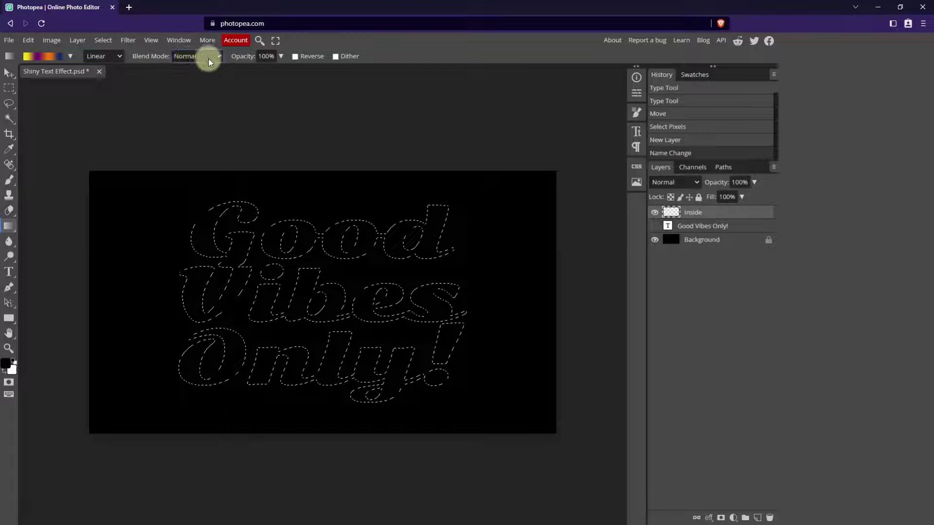
drag(271, 61, 276, 61)
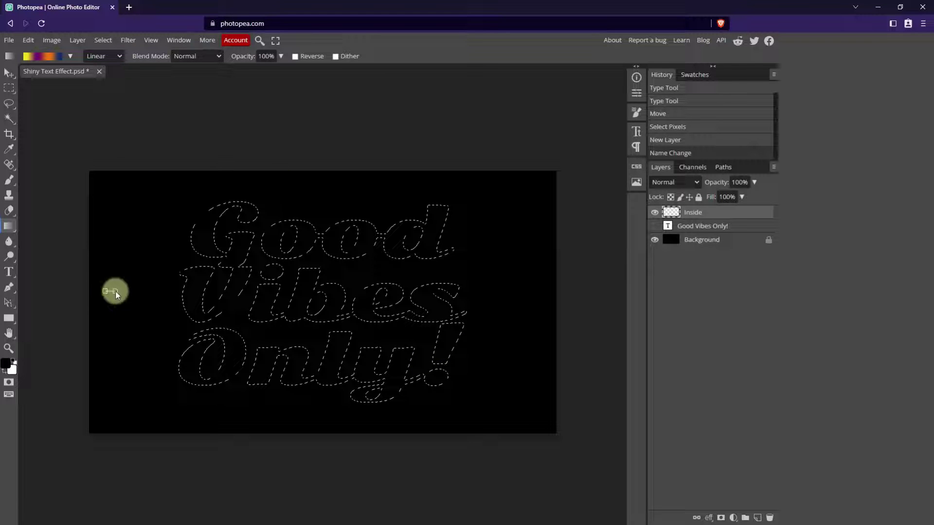
drag(120, 291, 123, 290)
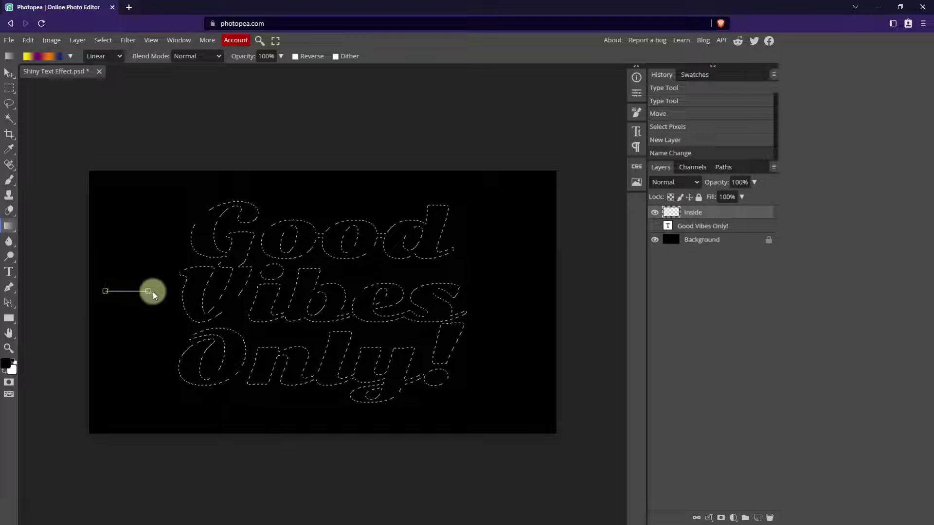
drag(236, 291, 548, 290)
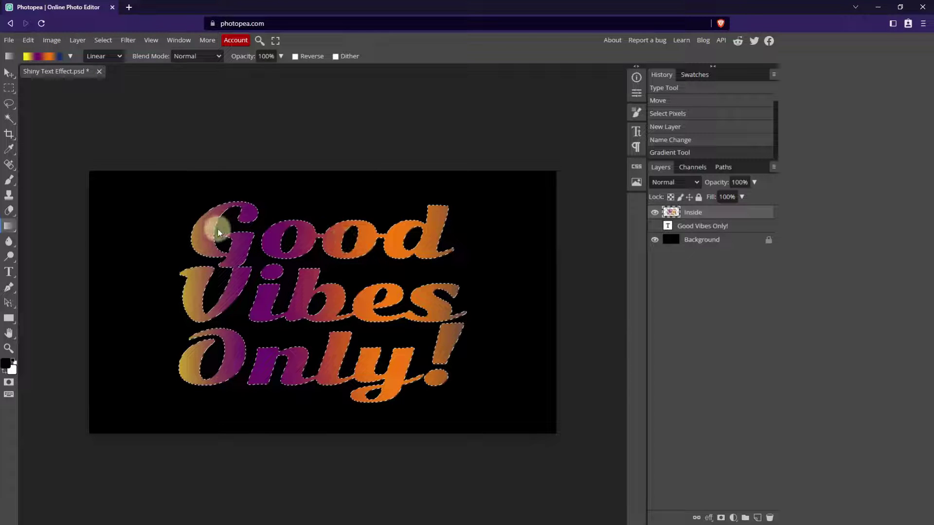
key(ctrl+z)
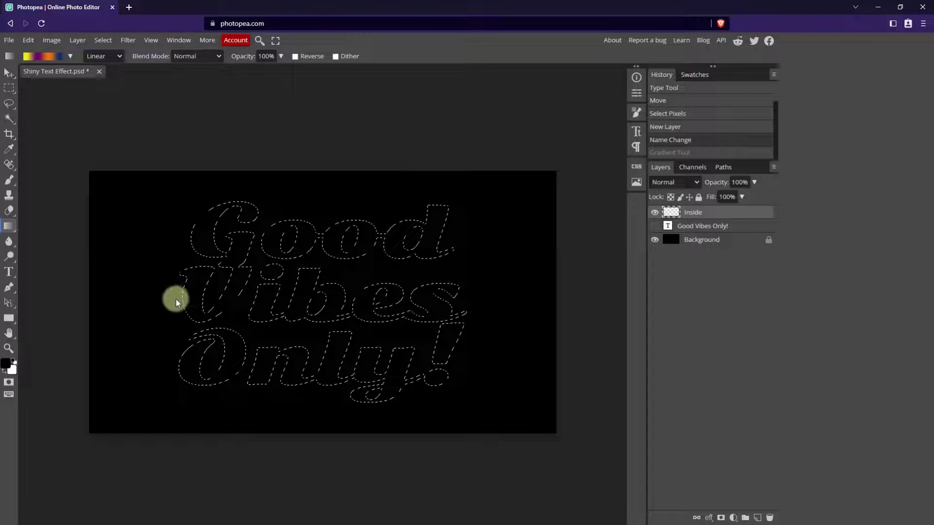
- Fill the selected letters on the Inside layer with a horizontal gradient running from the lettering's left edge to its right edge
drag(174, 298, 463, 291)
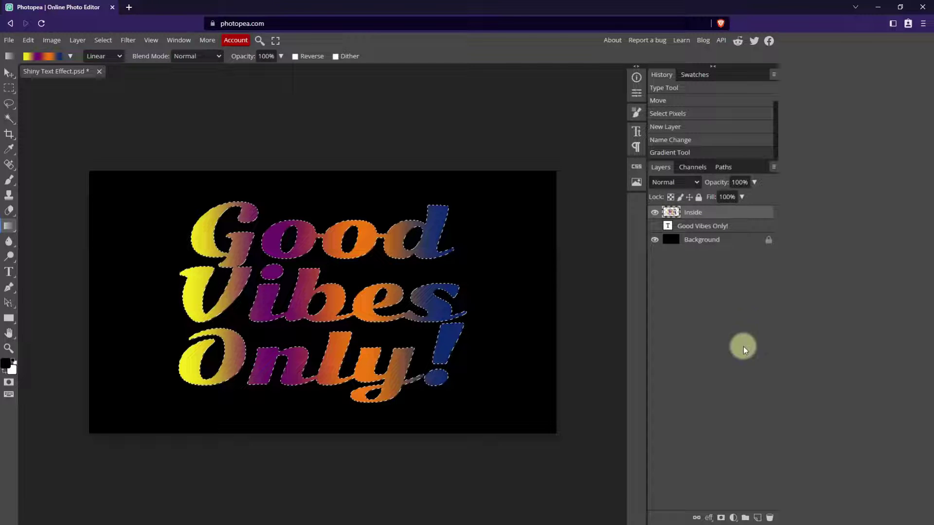
- Add a new layer named "Outside" above the Inside layer
click(760, 519)
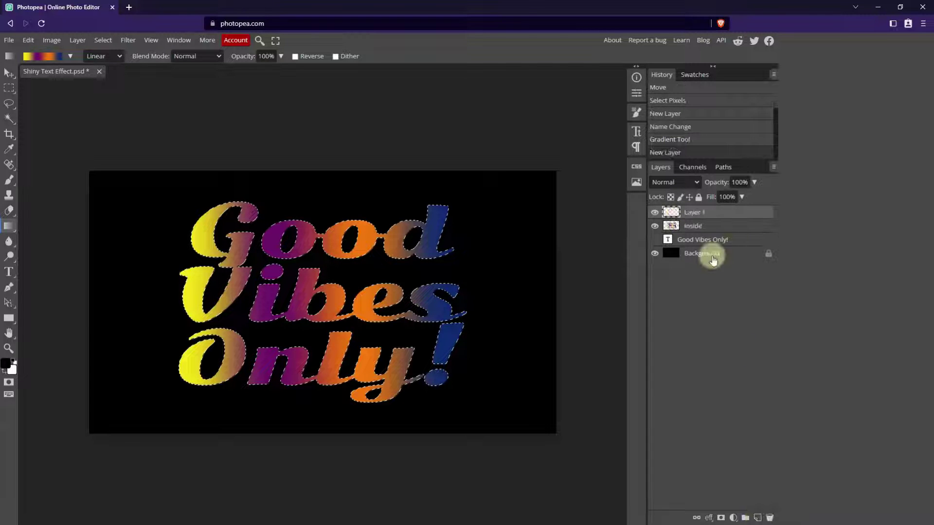
double_click(697, 214)
text(Out)
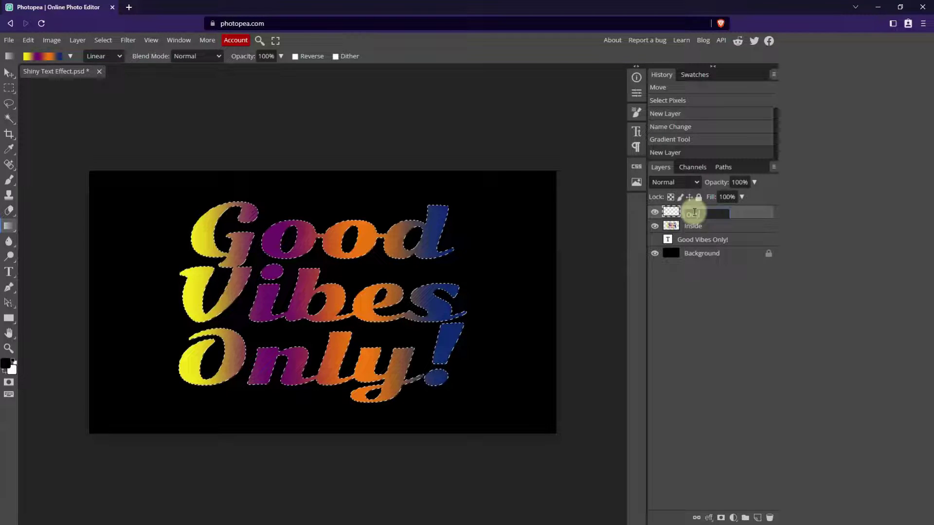
text(side)
key(Return)
- Expand the lettering selection by 20 px
click(105, 39)
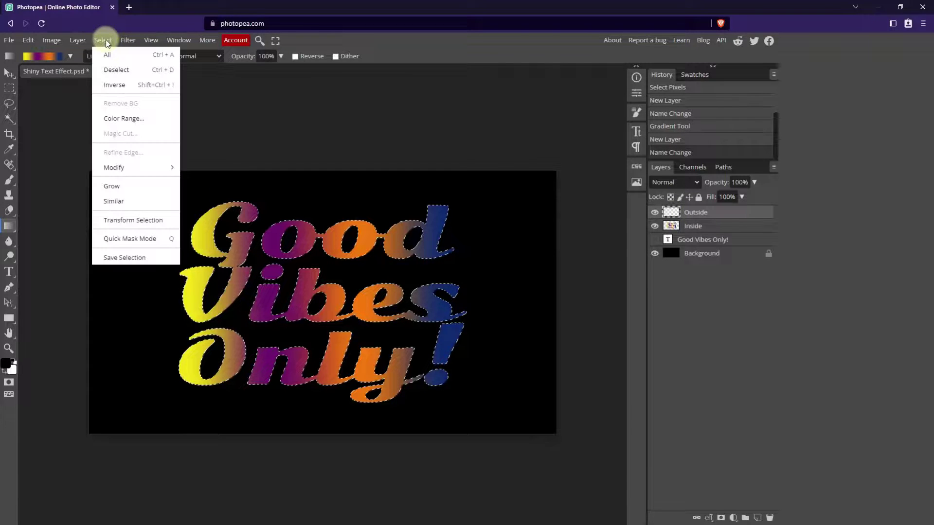
mouse_move(128, 168)
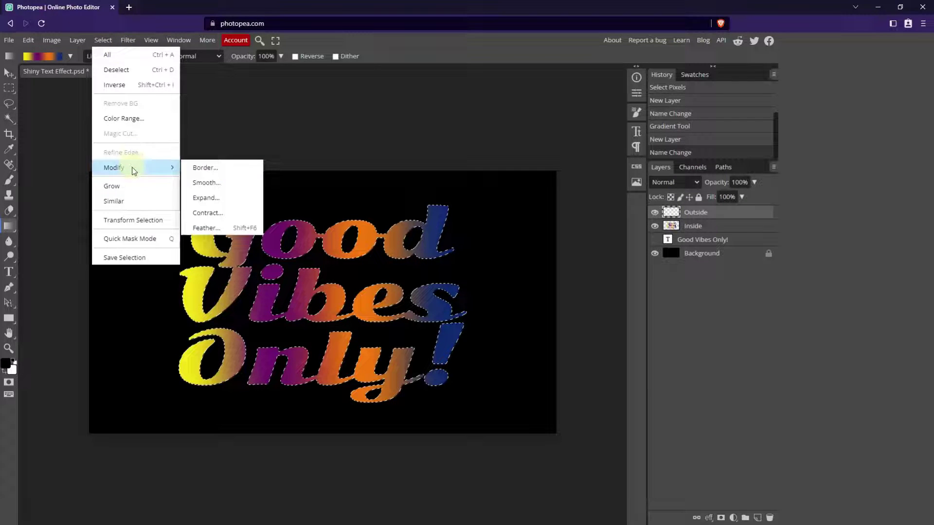
click(210, 199)
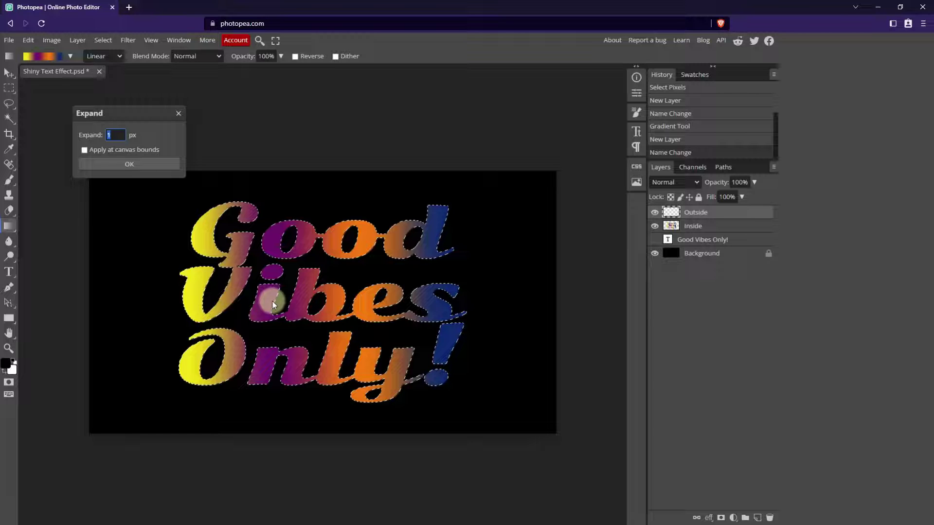
text(20)
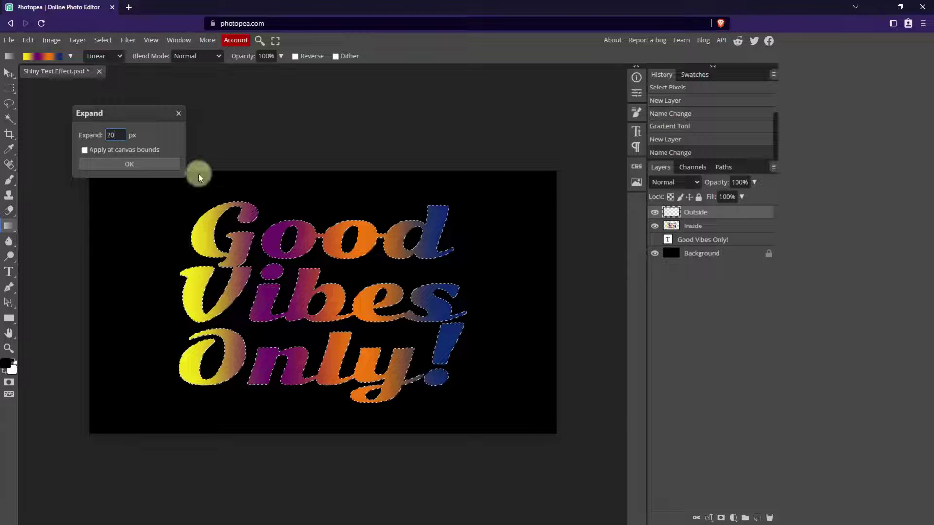
click(145, 165)
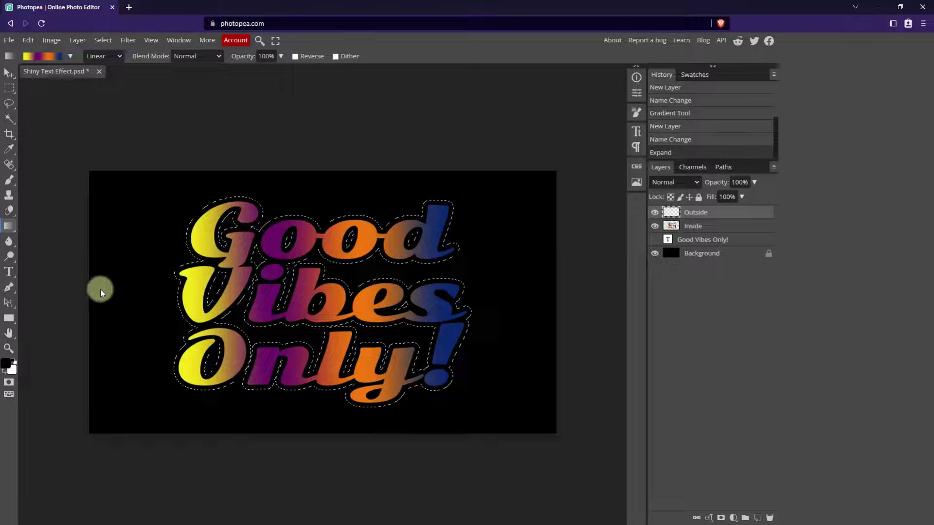
- Fill the expanded selection on the Outside layer with a horizontal gradient running from near the canvas's left edge to its right edge
drag(99, 288, 427, 289)
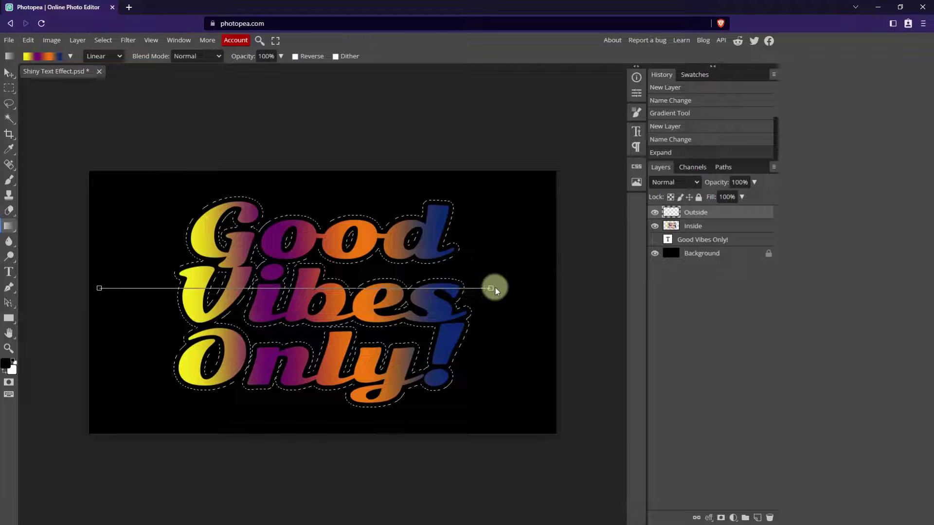
drag(530, 288, 547, 287)
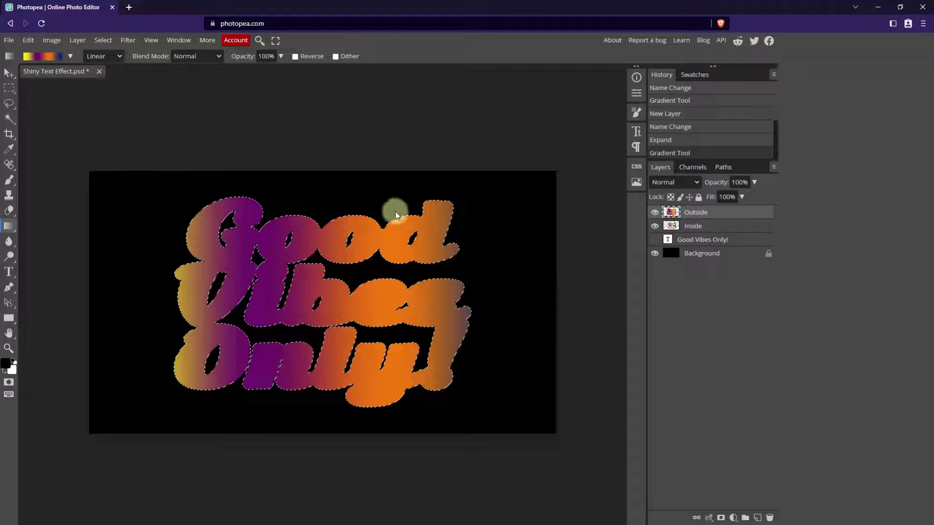
- Deselect the lettering and move the Outside layer below the Inside layer
click(116, 43)
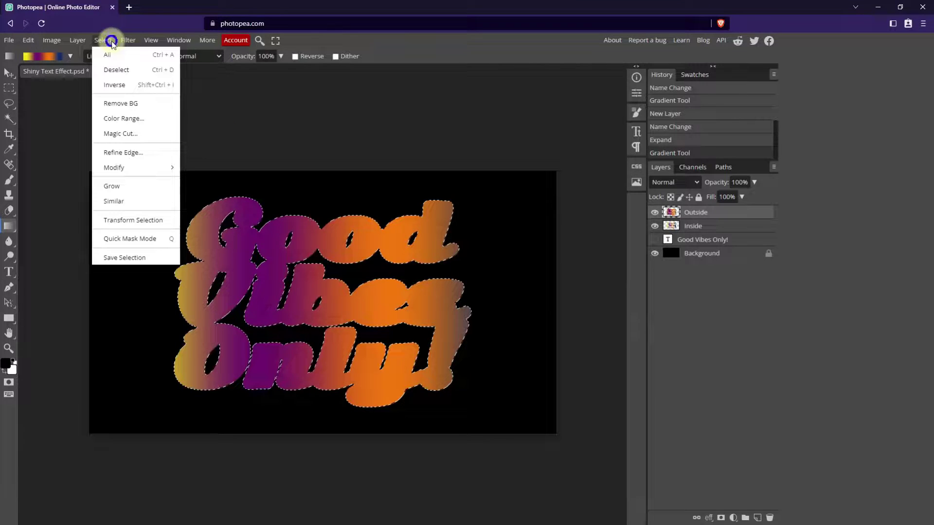
click(114, 70)
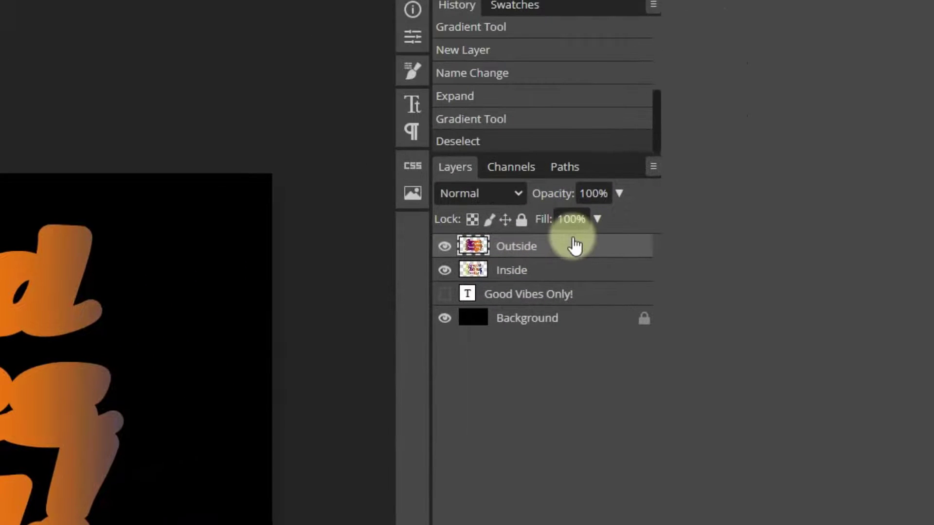
drag(571, 245, 611, 277)
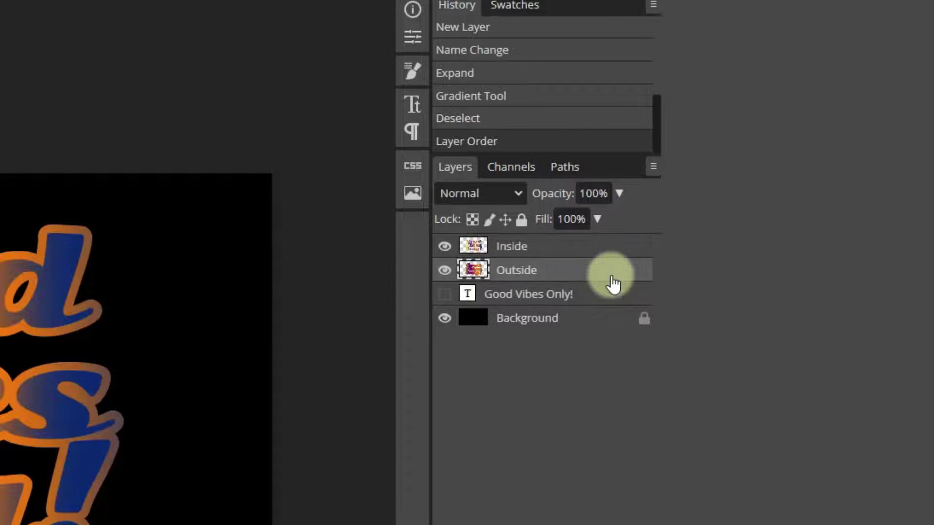
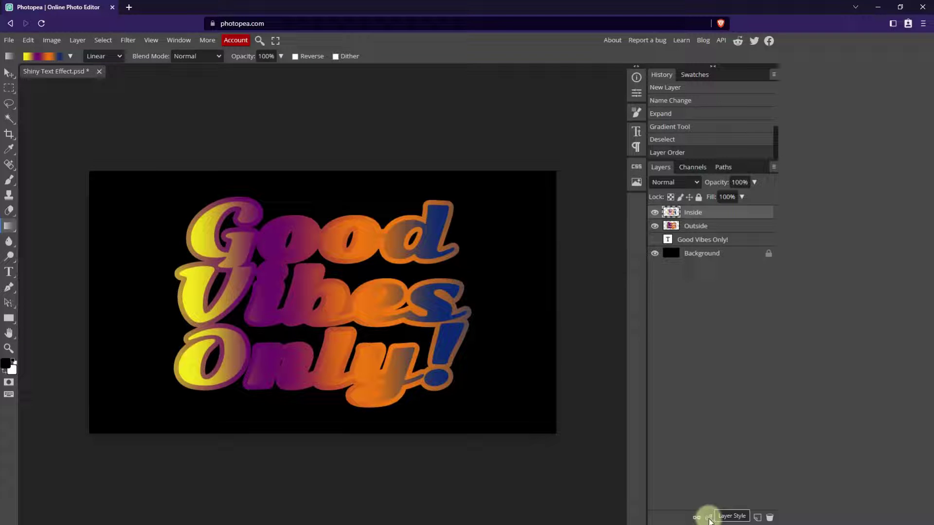
- Open the Inside layer's style settings and enable Bevel and Emboss, keeping the lettering in view
double_click(720, 215)
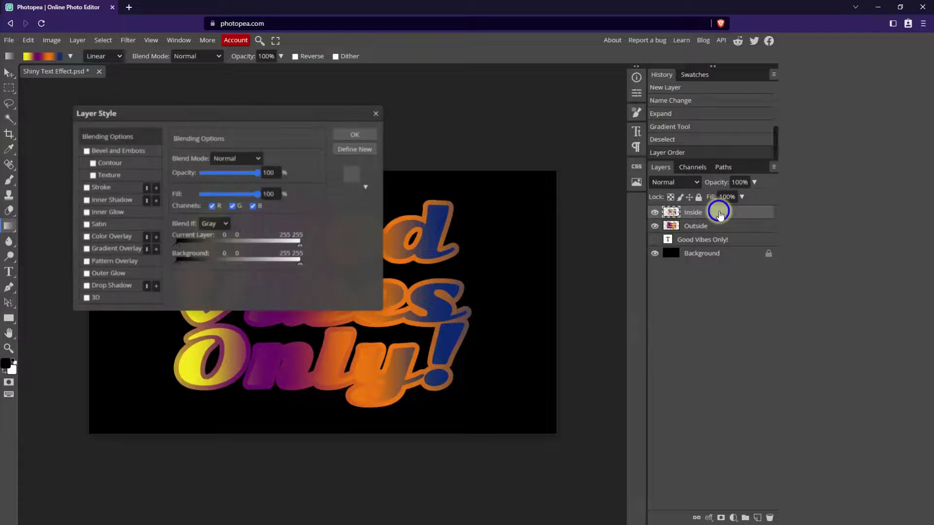
drag(242, 113, 653, 135)
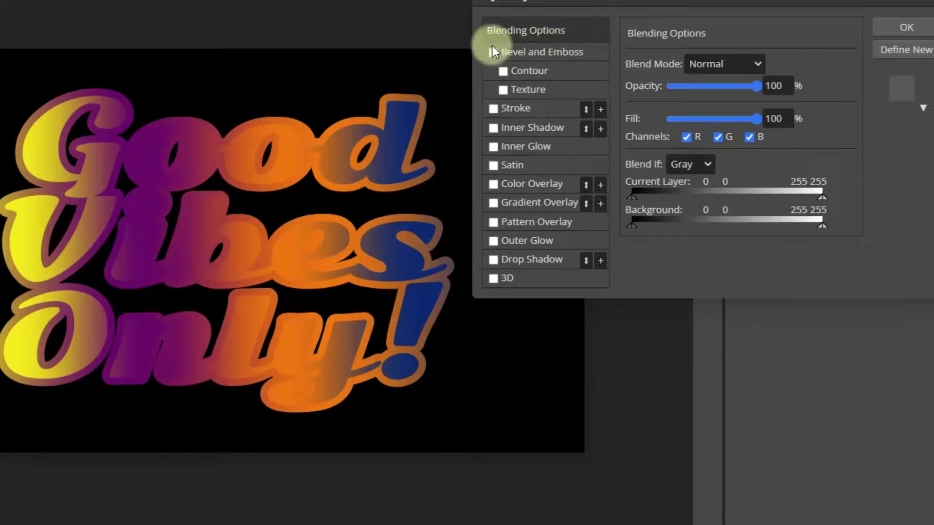
click(562, 52)
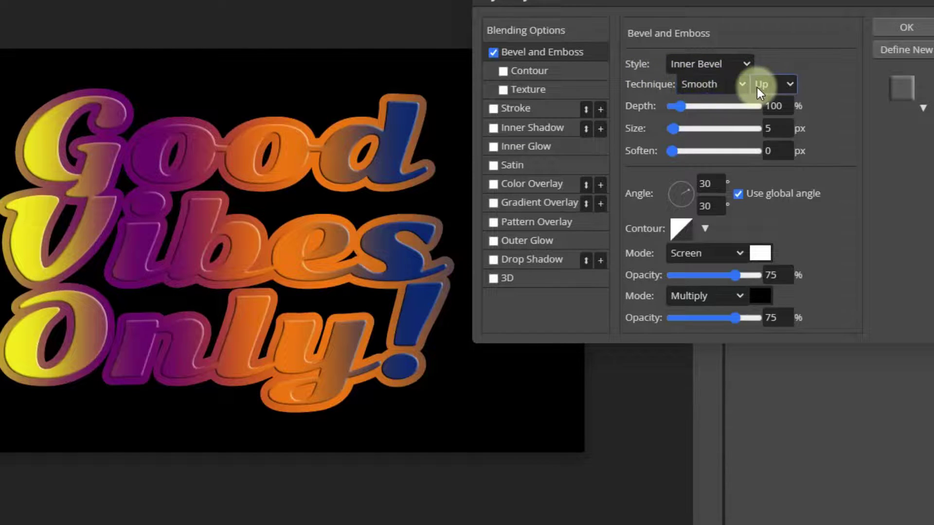
- Set the Inside layer's bevel to 30% depth, 10 px size, 1 px soften and a 120° angle
double_click(767, 108)
text(30)
key(Return)
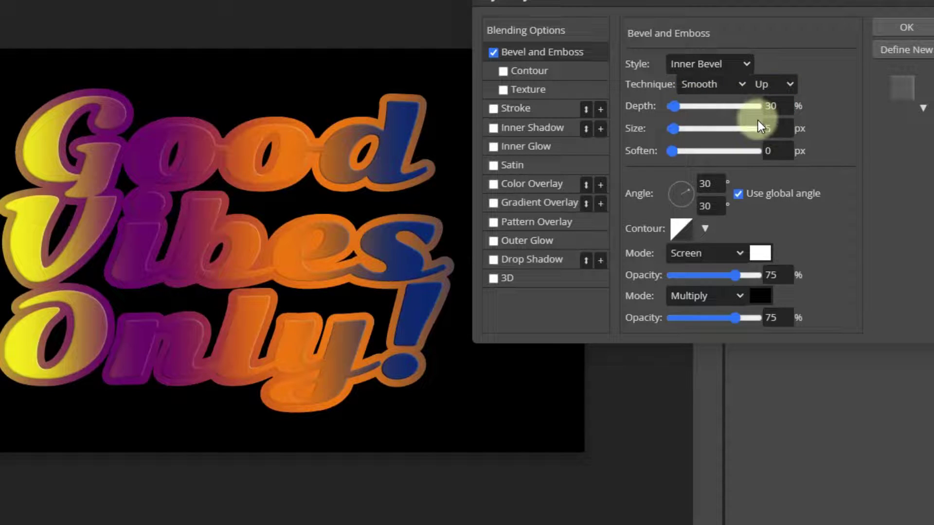
double_click(764, 128)
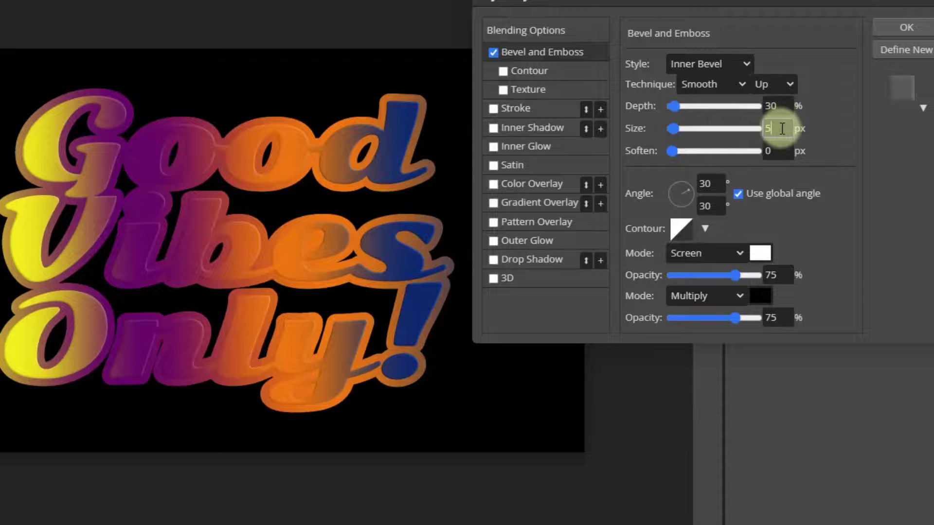
text(10)
key(Return)
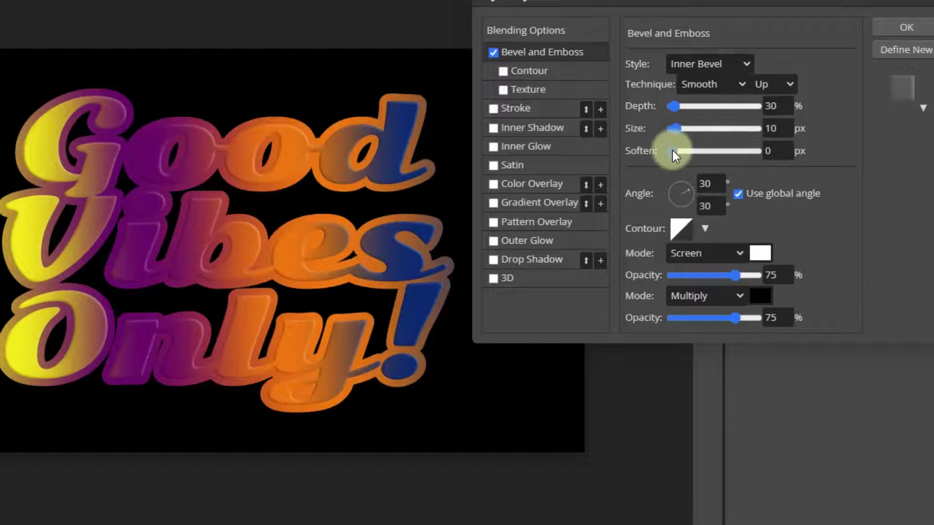
click(778, 150)
text(1)
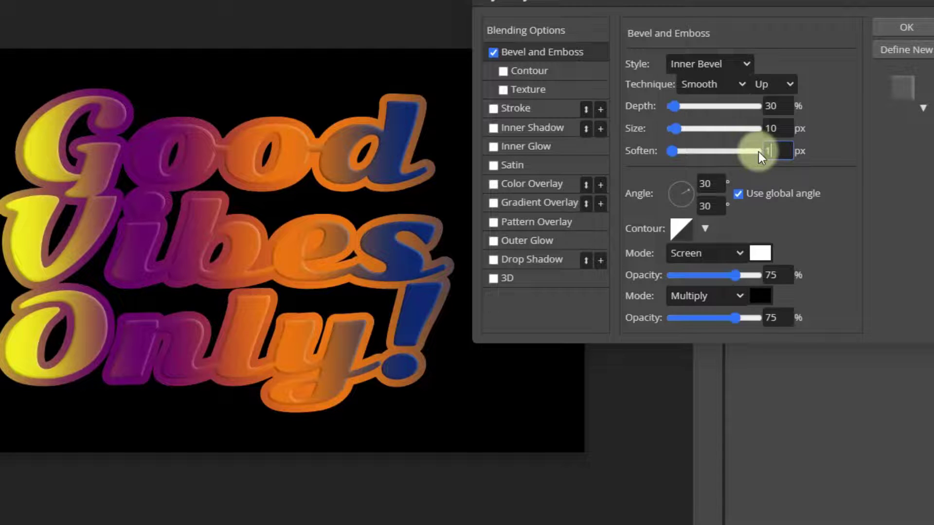
key(Tab)
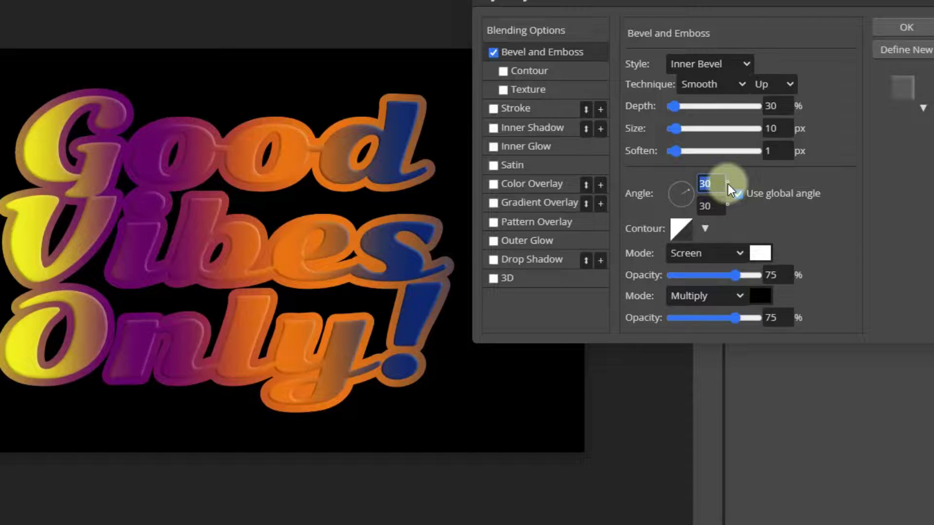
key(Tab)
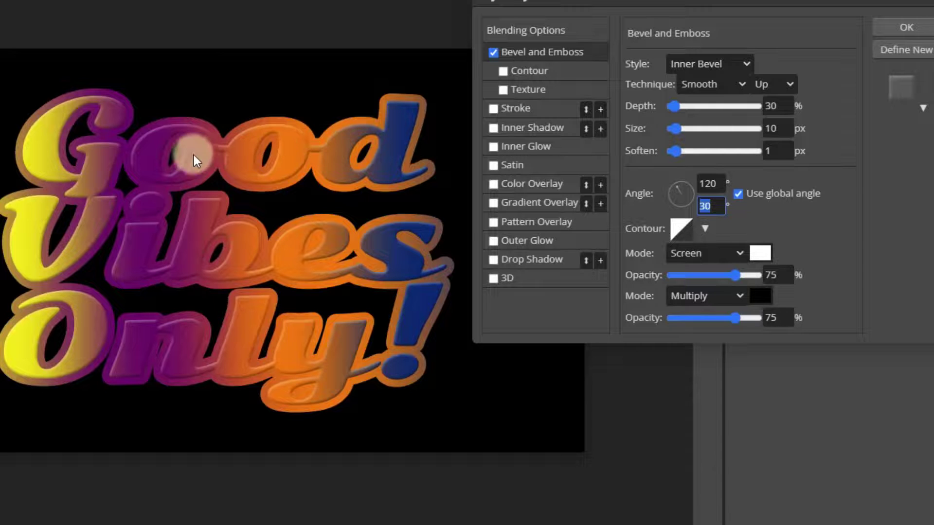
- Show the contour presets by name and choose the Ring contour for the Bevel and Emboss shading
click(706, 230)
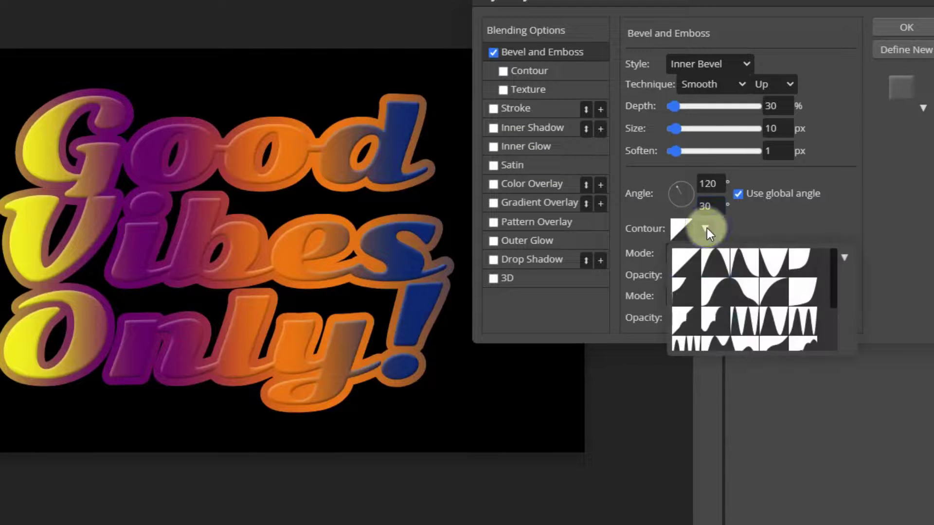
click(845, 258)
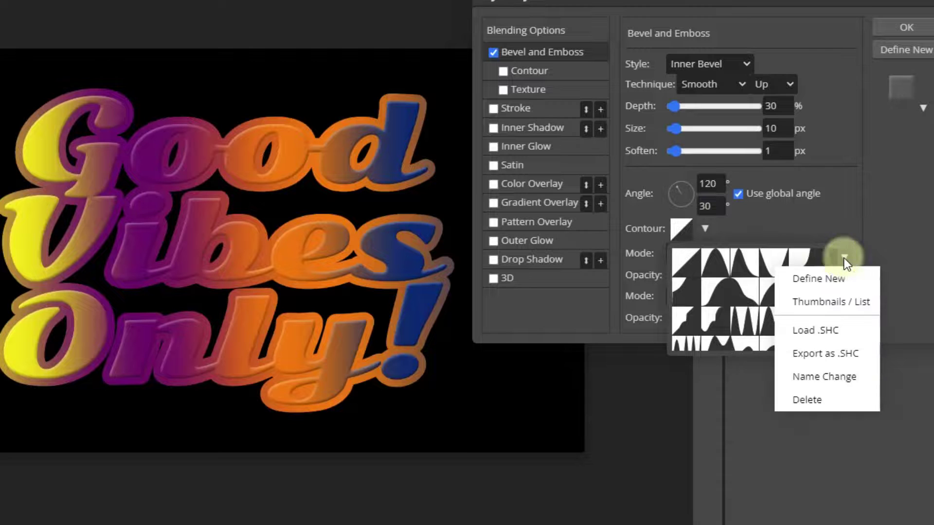
click(837, 301)
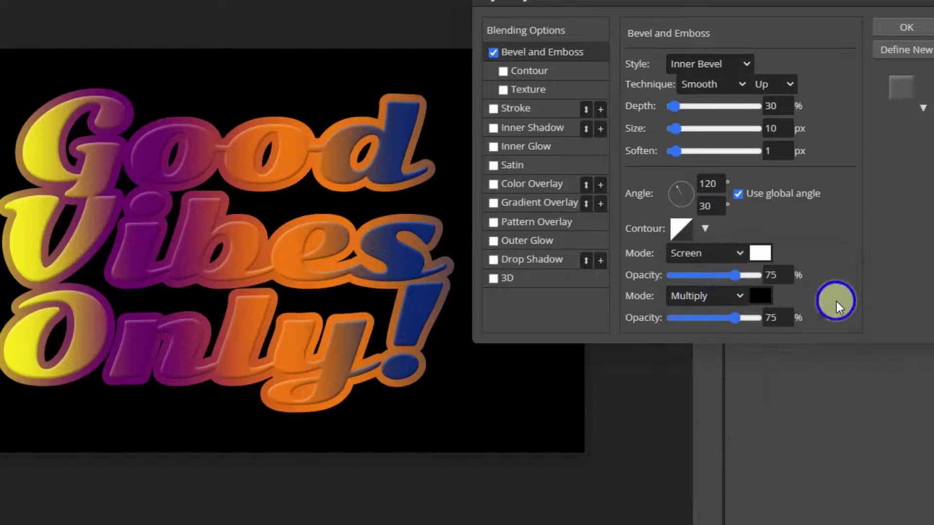
click(706, 228)
drag(833, 253, 834, 293)
click(713, 289)
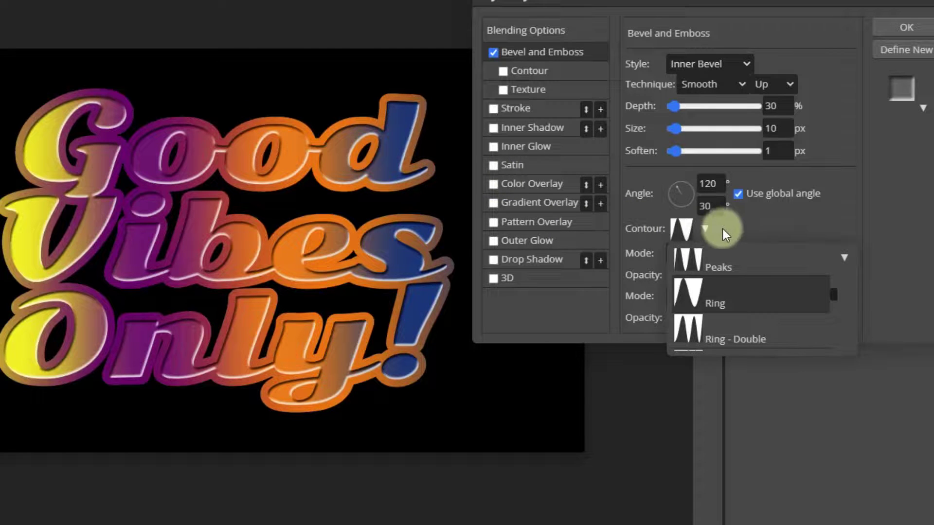
click(704, 229)
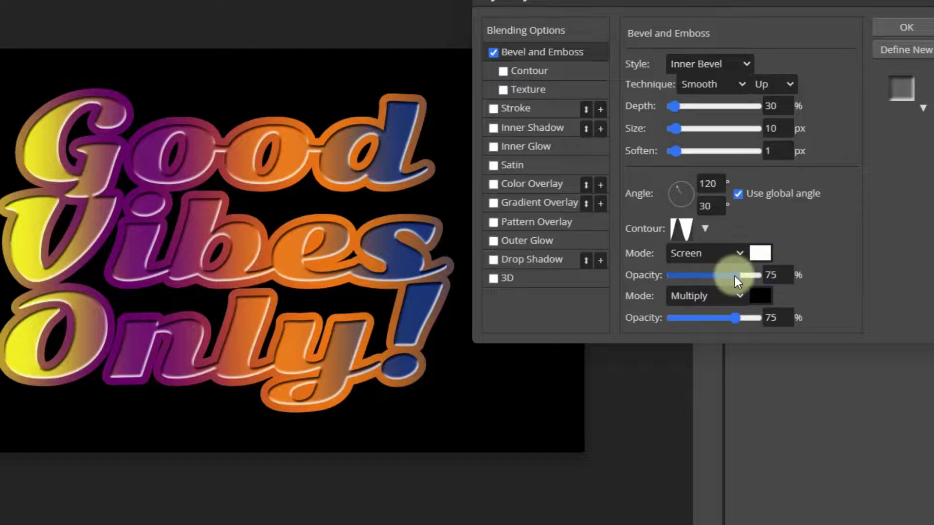
- Set the bevel's Screen highlight opacity to 100% and its Multiply shadow opacity to 0%
drag(752, 276, 809, 272)
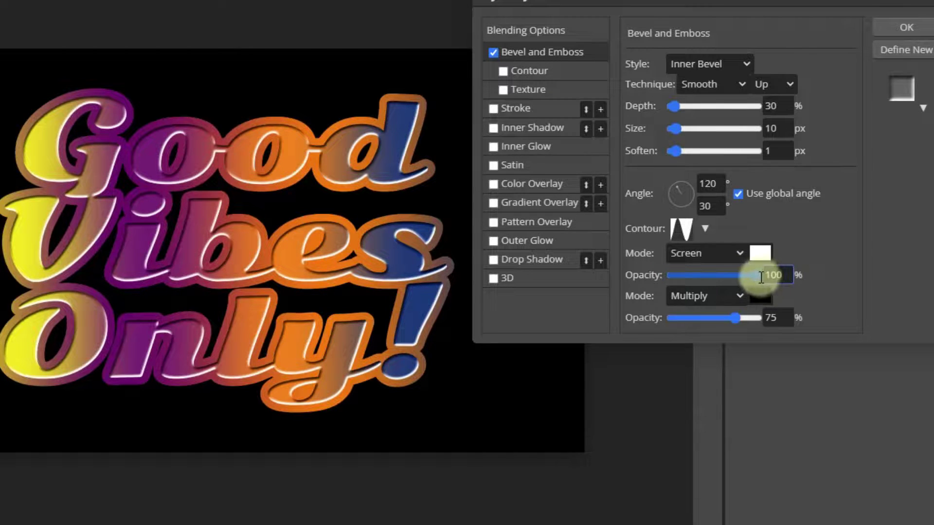
drag(761, 274, 849, 275)
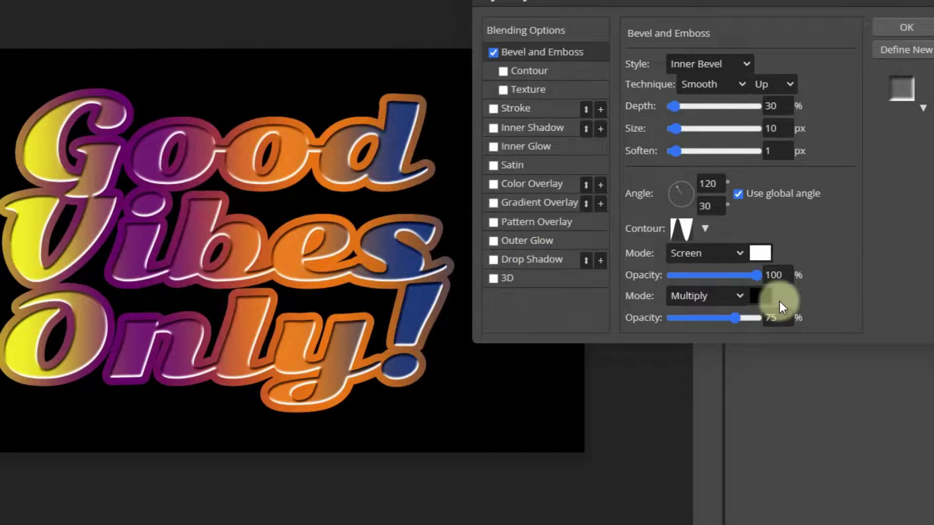
click(751, 316)
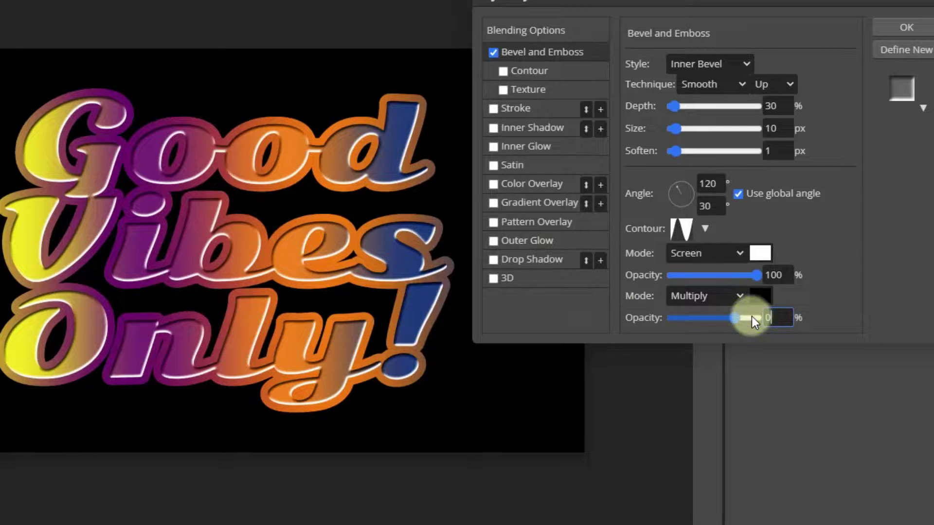
click(798, 263)
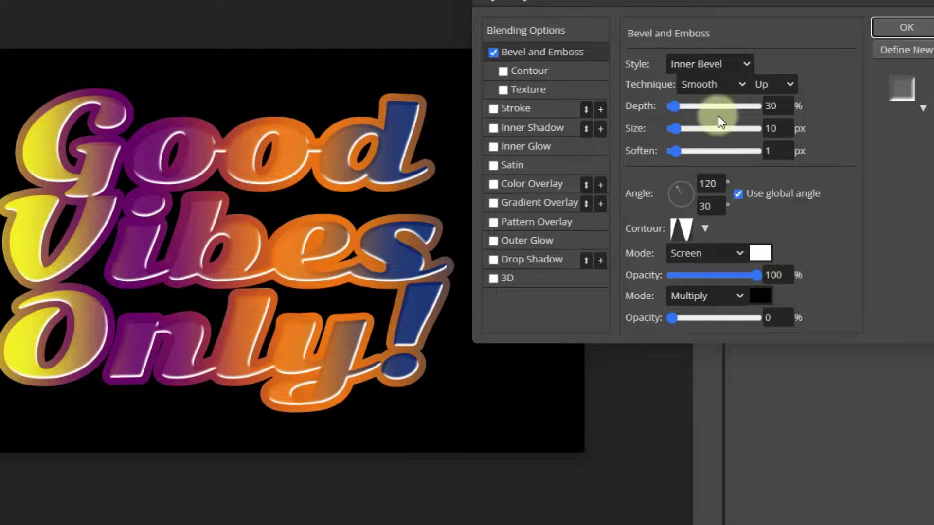
- Enable Texture for the Inside layer's bevel and open its pattern settings
click(540, 71)
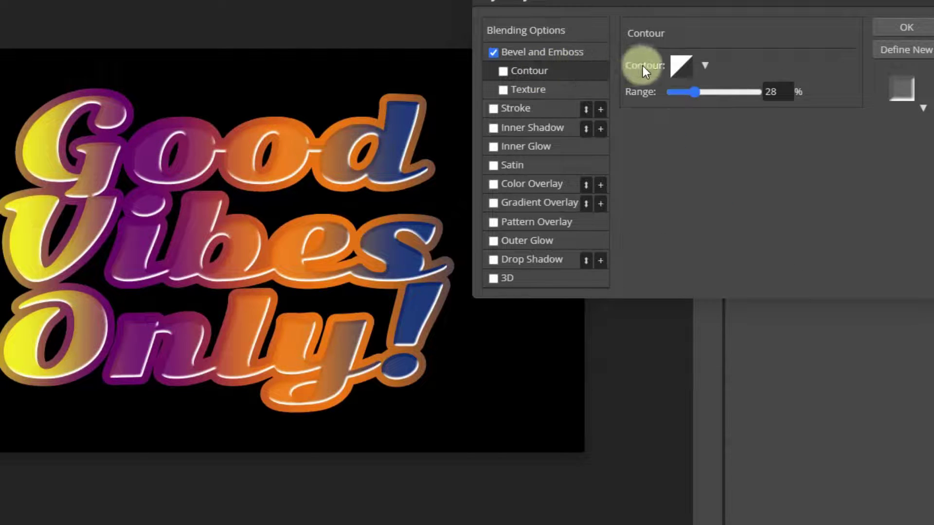
click(506, 92)
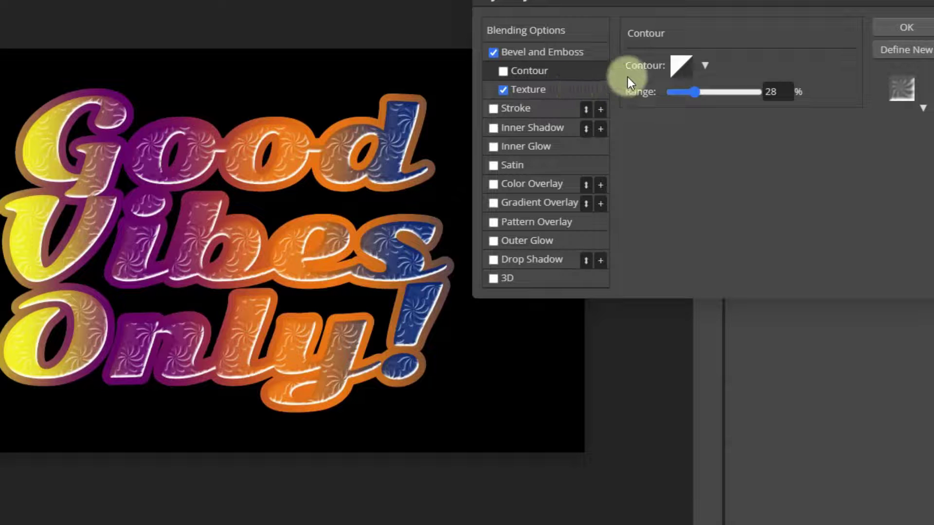
click(552, 91)
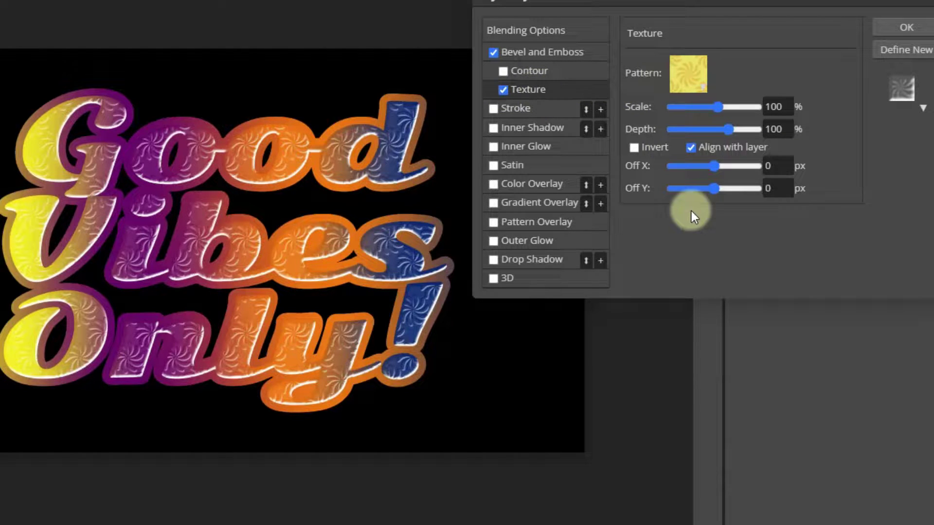
- List the contour presets by name in the bevel's Contour settings and choose Valley - Low
click(520, 72)
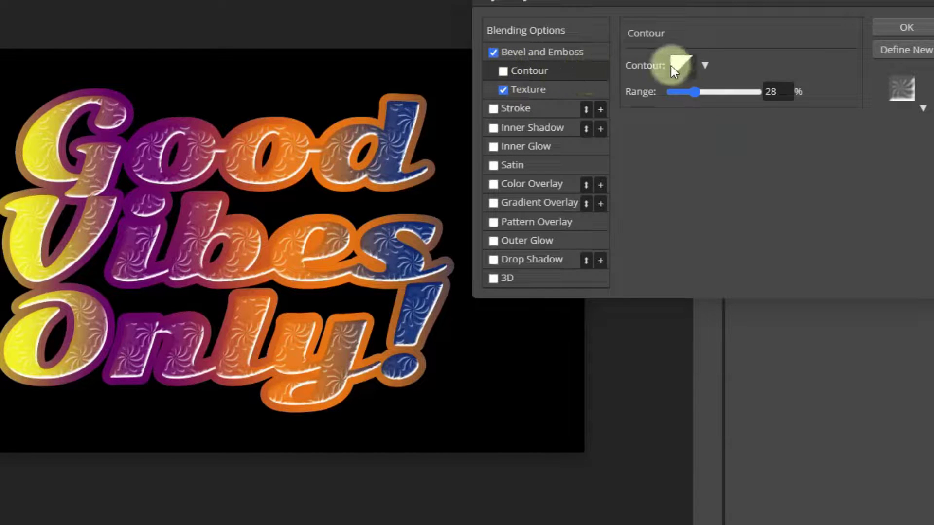
click(706, 64)
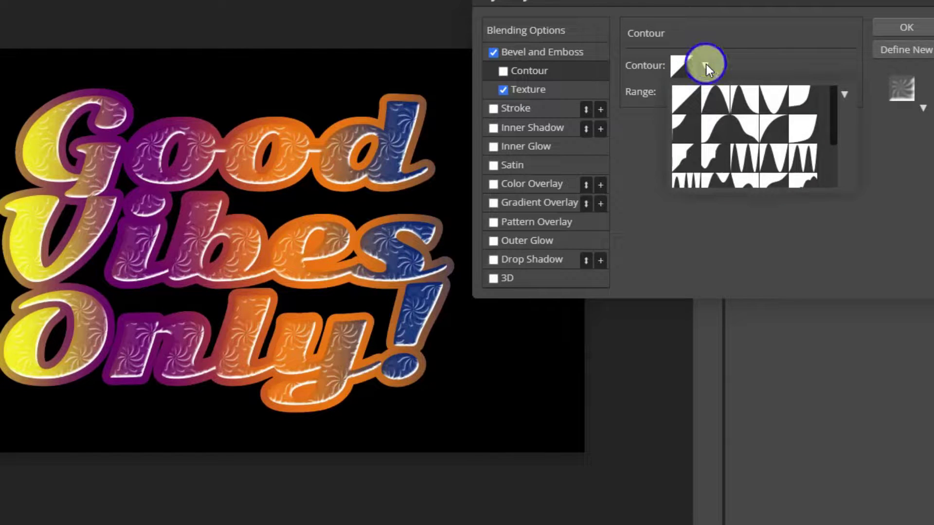
click(845, 94)
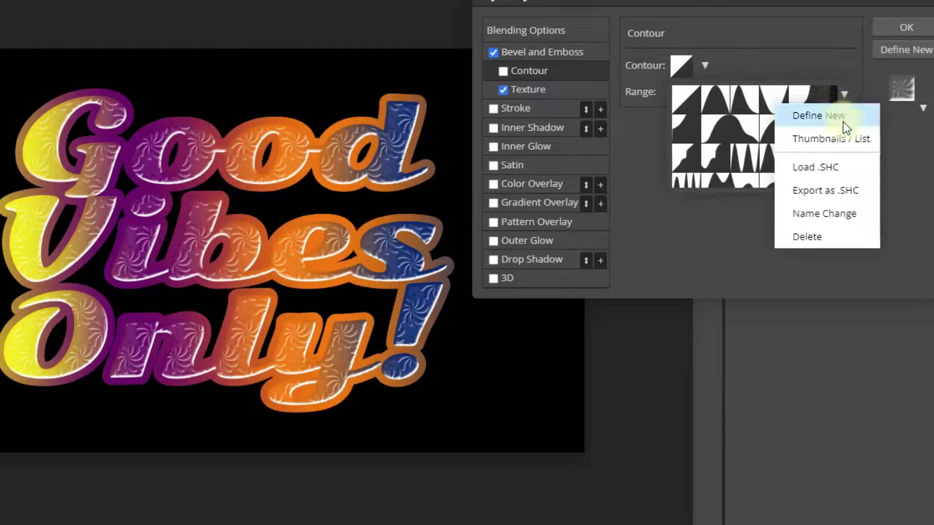
click(842, 139)
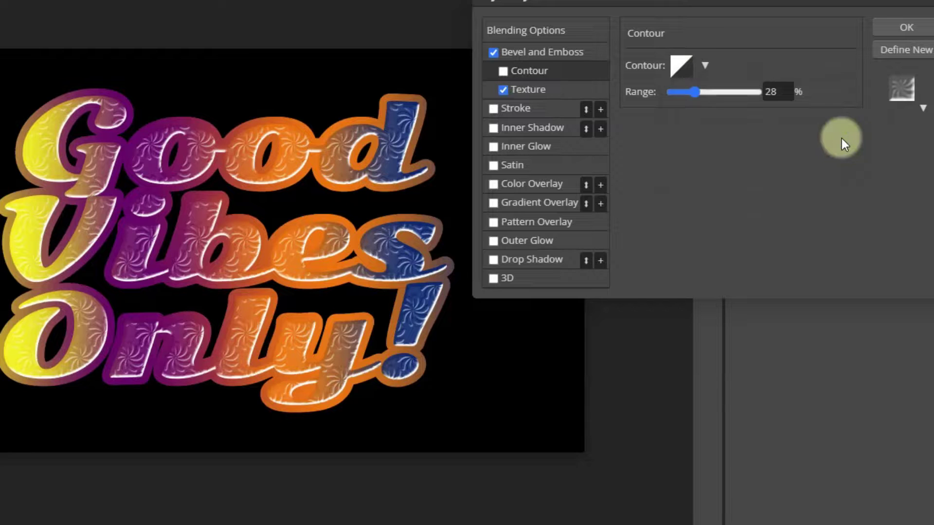
click(705, 64)
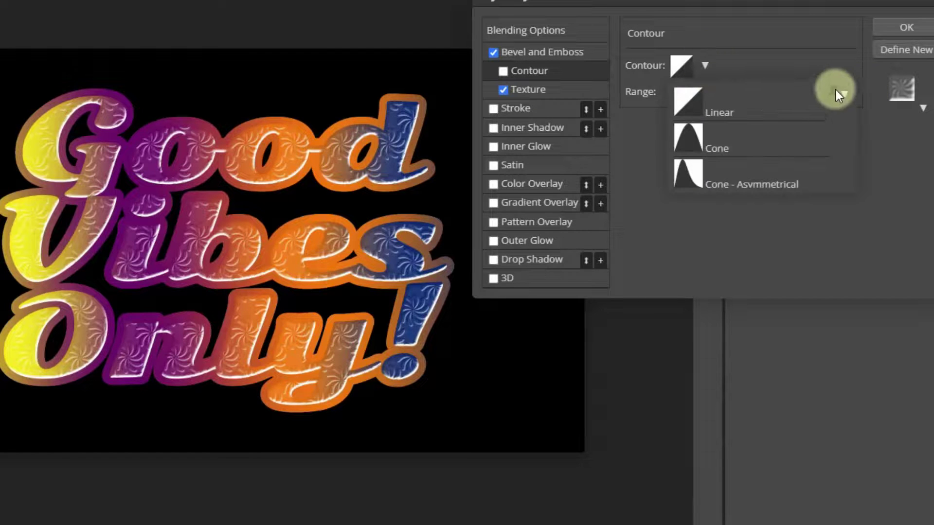
drag(836, 89, 833, 184)
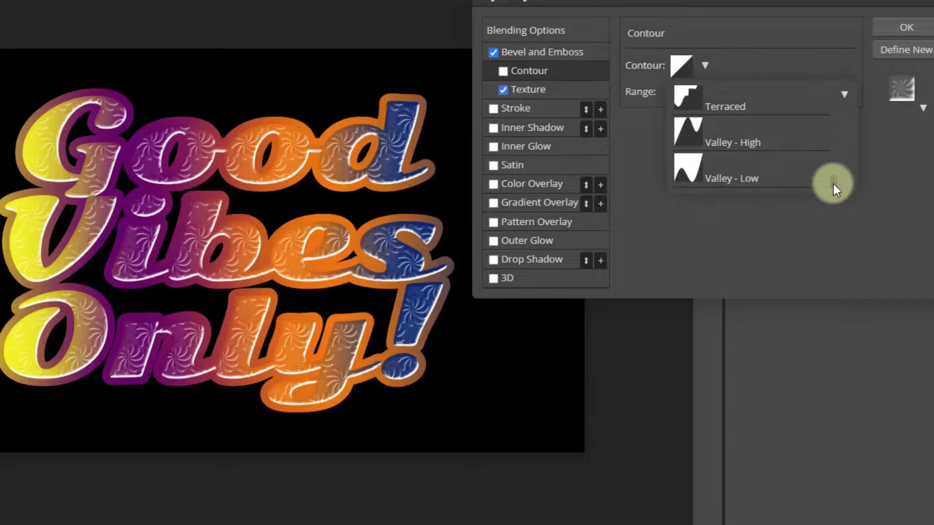
click(739, 168)
click(705, 63)
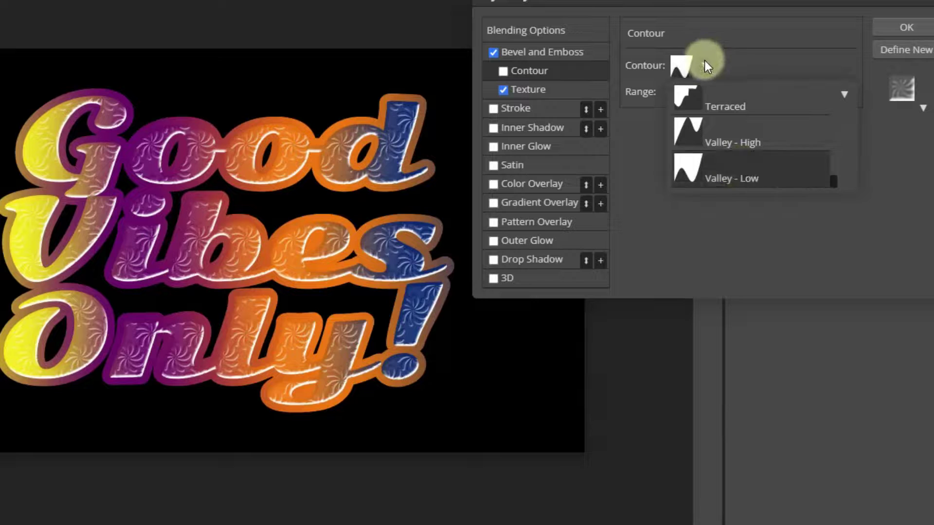
- Set the Contour range to 50% and enable Contour for the Inside layer's bevel, keeping Texture on
click(788, 93)
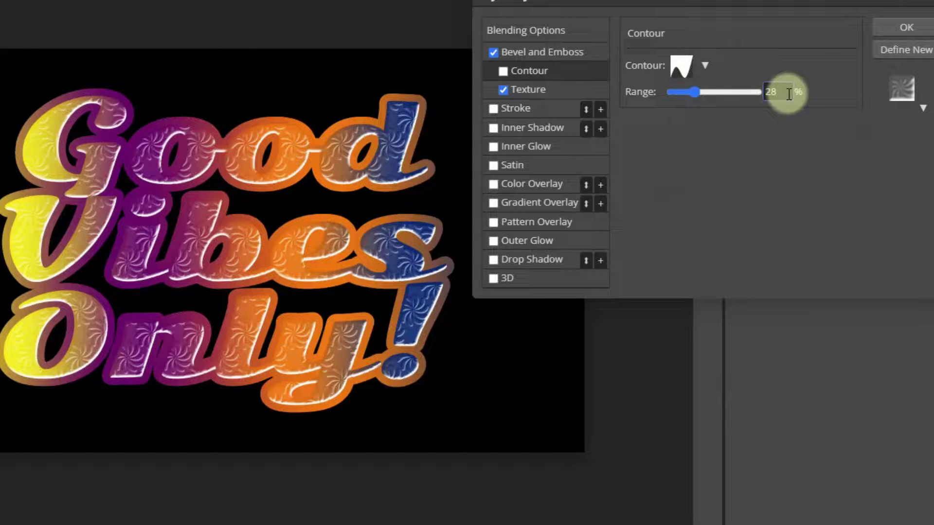
click(745, 95)
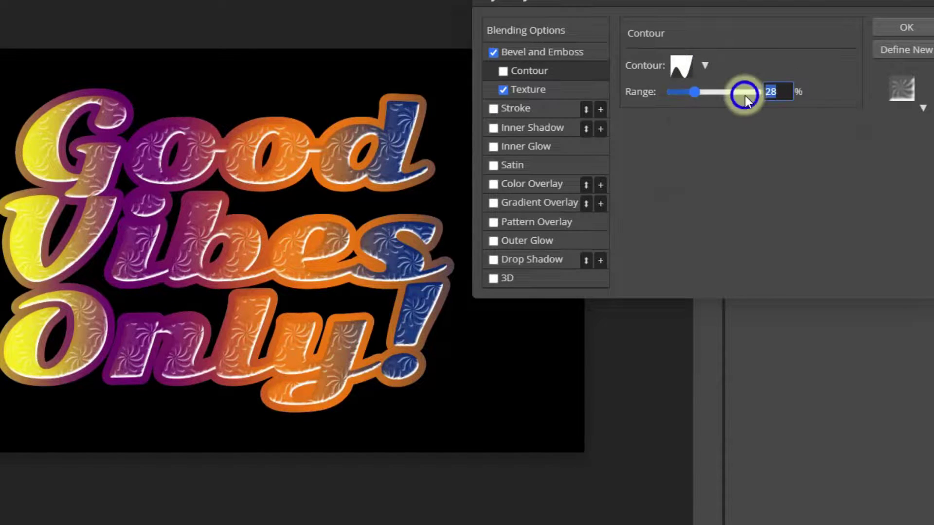
text(50)
click(502, 71)
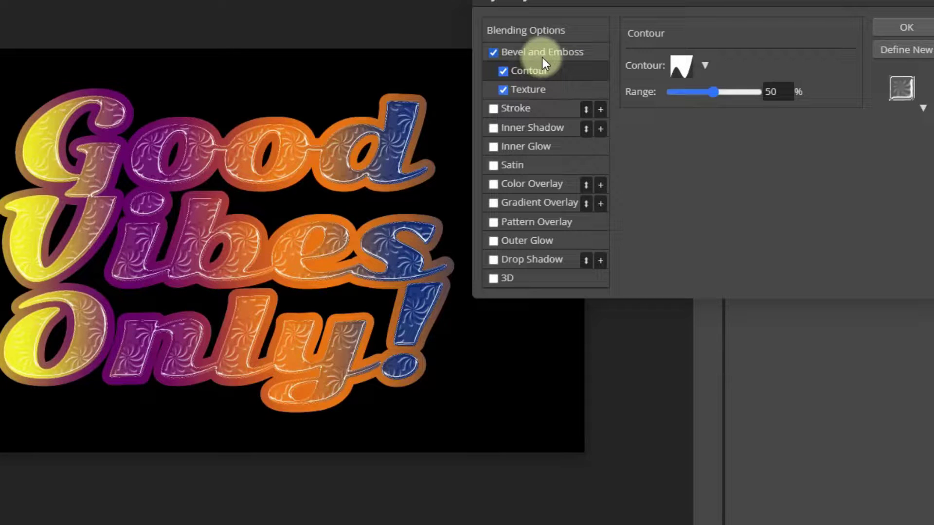
click(506, 93)
click(506, 93)
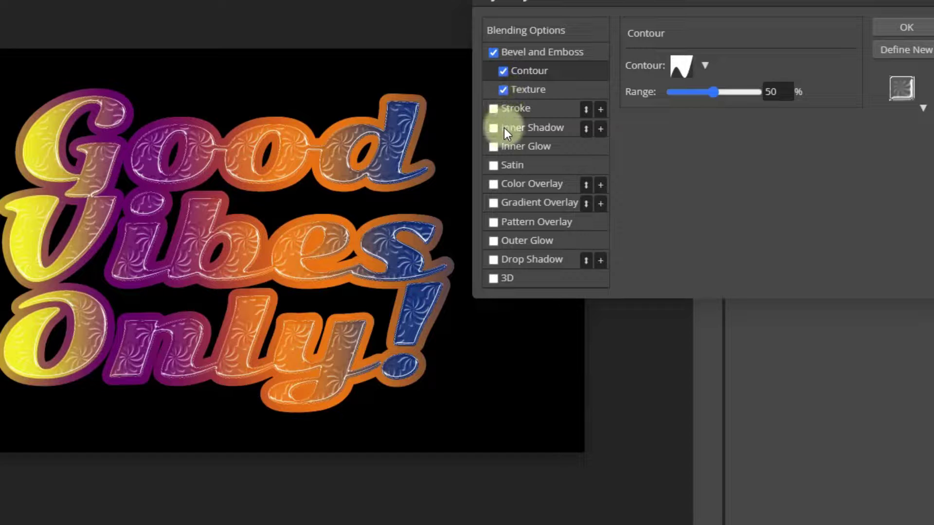
- Enable Inner Glow and Drop Shadow for the Inside layer, with the shadow's opacity at 75%
click(528, 147)
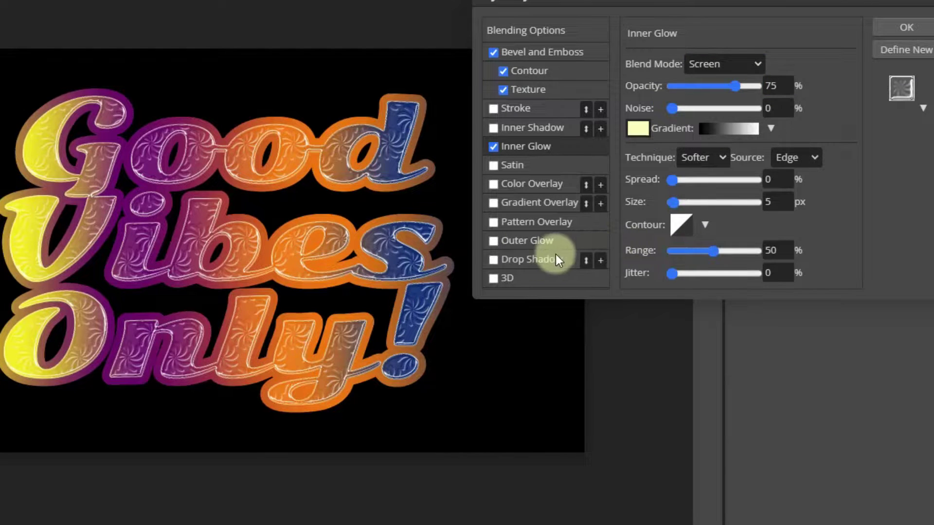
click(529, 259)
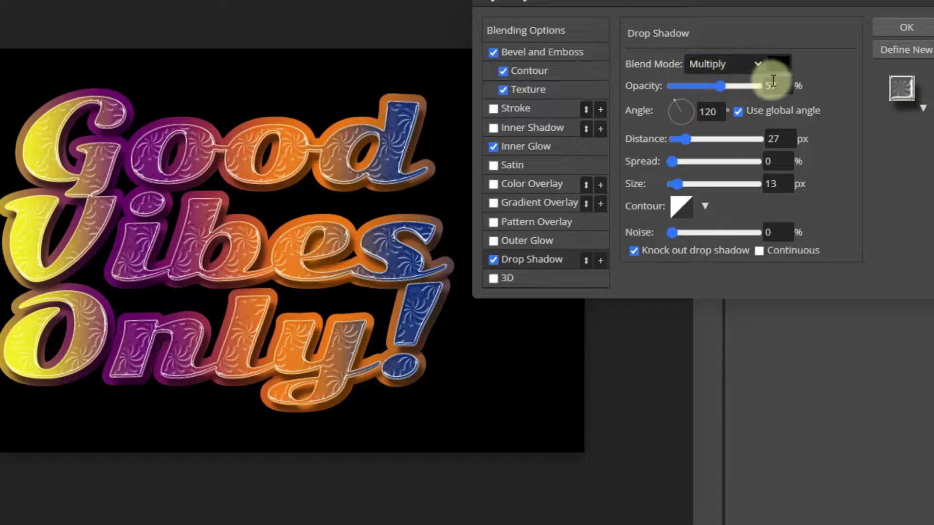
click(747, 84)
text(7)
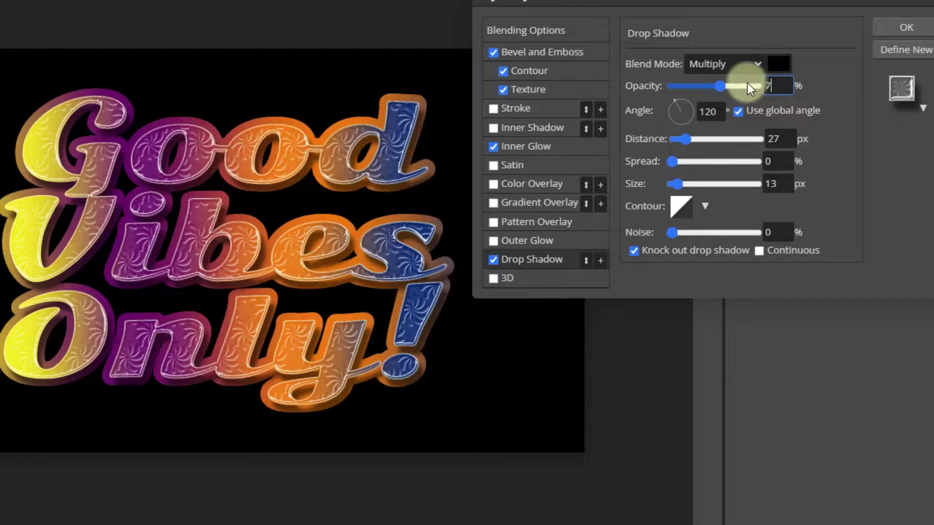
text(5)
key(Tab)
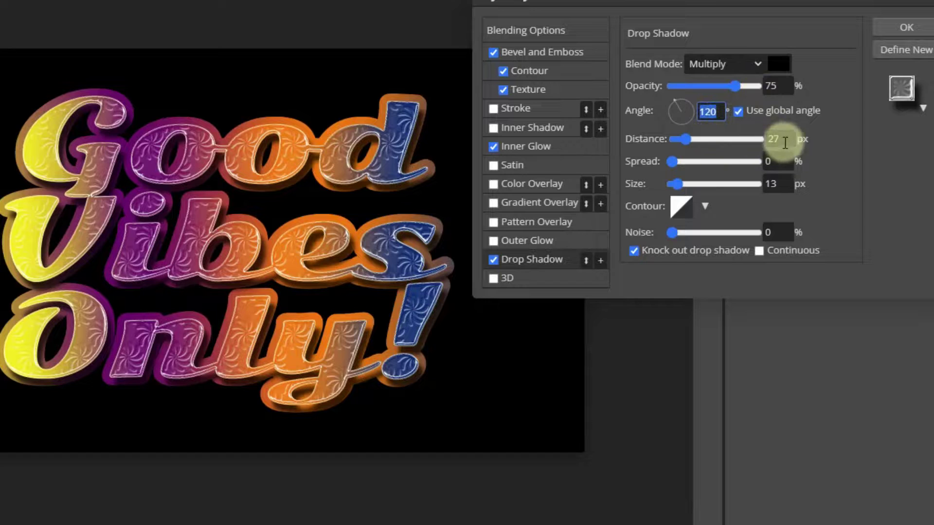
- Set the drop shadow's distance to 5 px and size to 5 px, and apply the Inside layer's style
click(768, 142)
drag(767, 144, 755, 145)
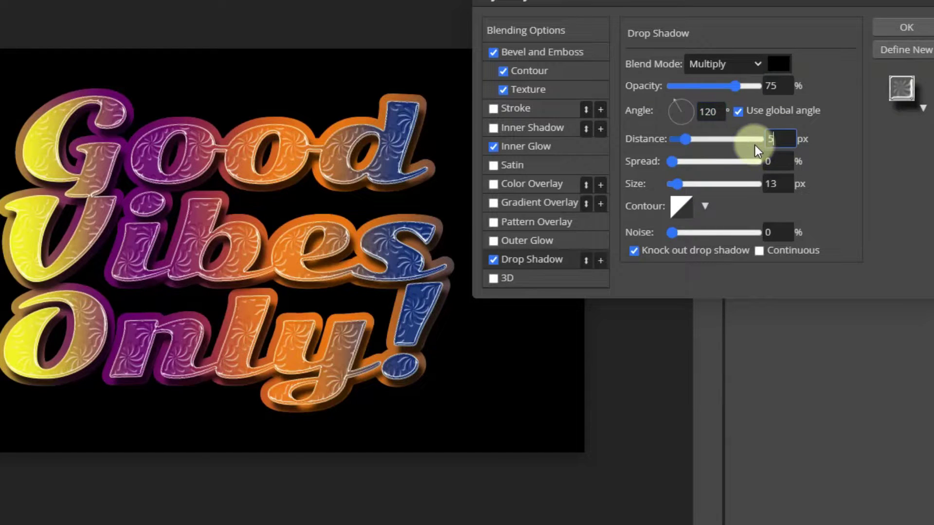
text(5)
click(676, 170)
click(765, 166)
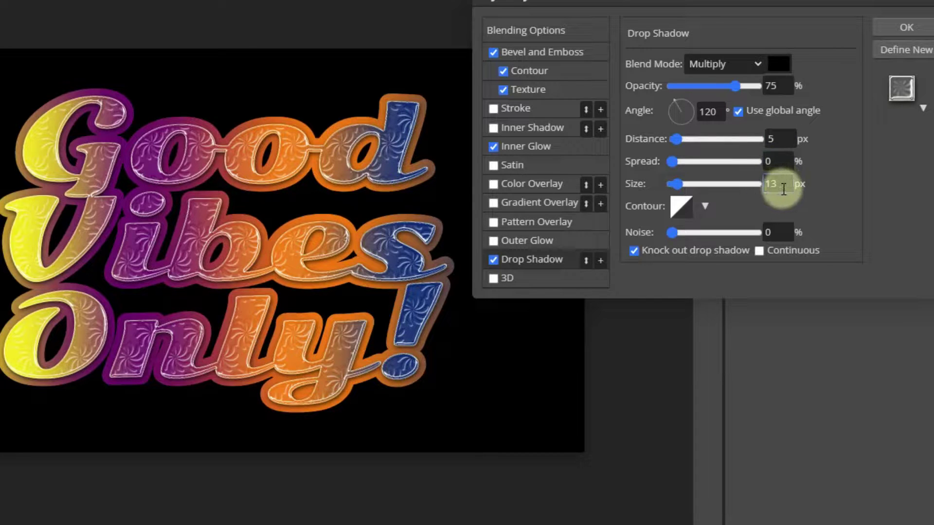
drag(794, 185, 759, 194)
text(5)
key(Tab)
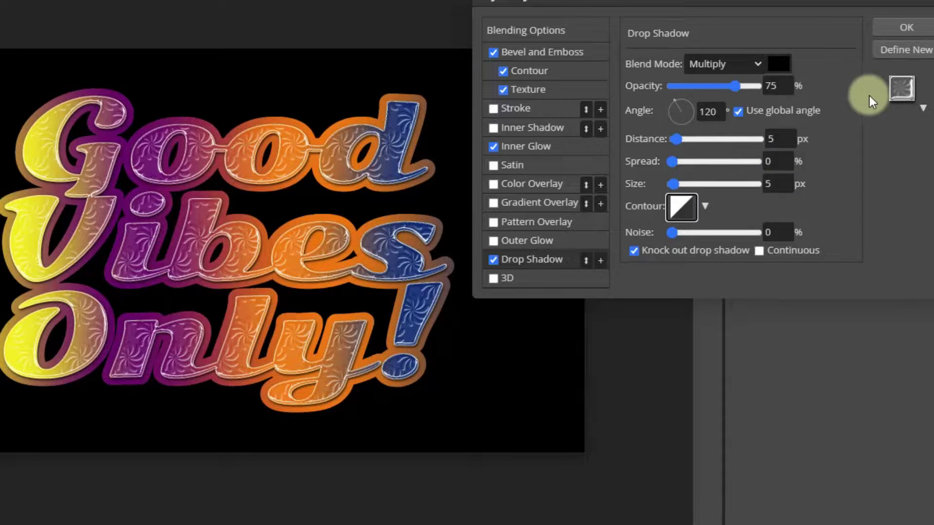
click(914, 22)
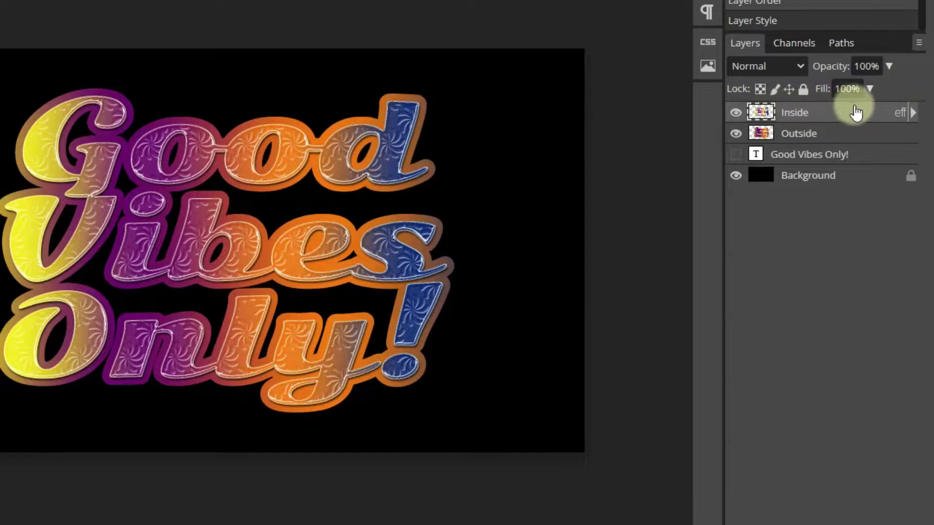
- Expand the Inside layer's effects and copy them all onto the Outside layer
click(913, 113)
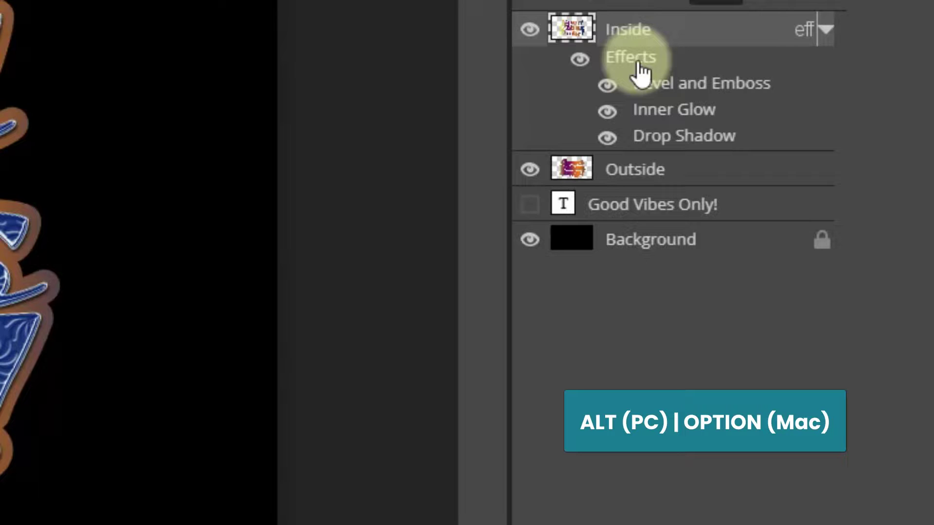
drag(640, 64, 663, 175)
drag(664, 185, 663, 190)
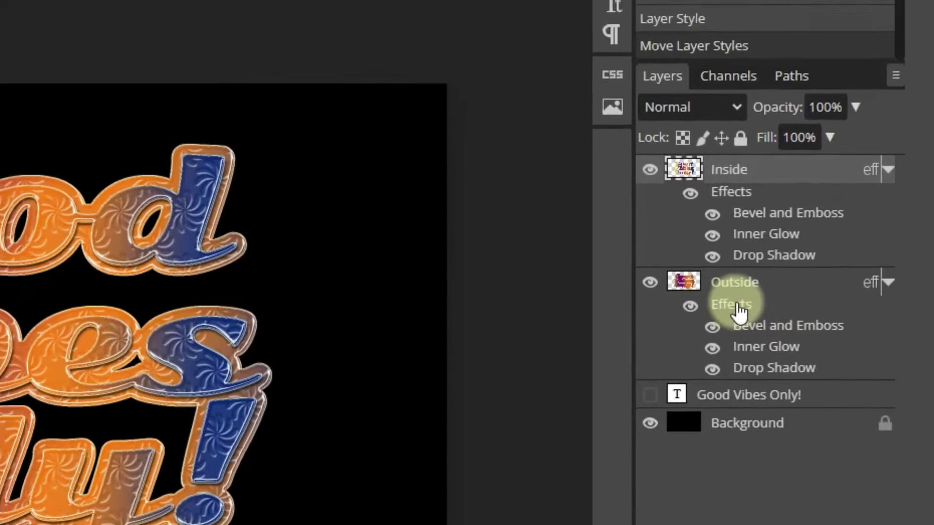
- Open the Outside layer's style settings and turn off the bevel's Texture
double_click(645, 201)
drag(547, 15, 624, 1)
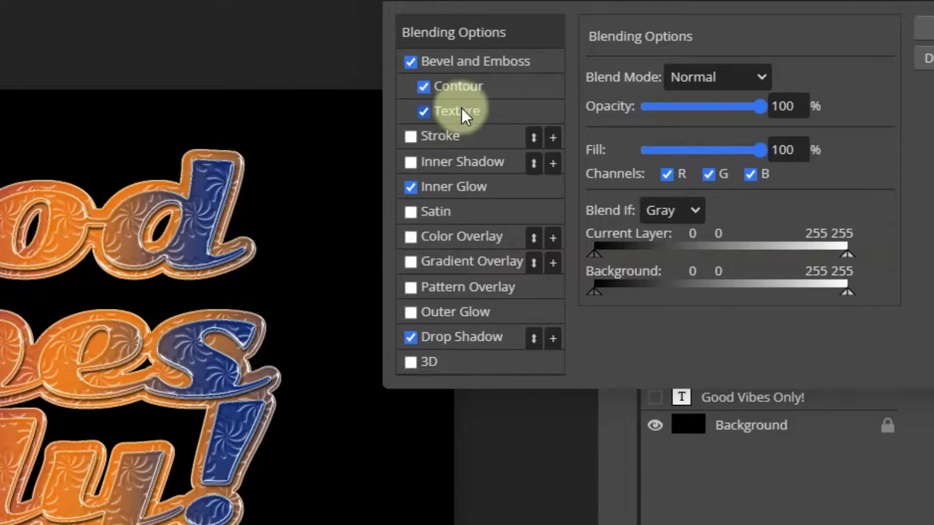
click(425, 112)
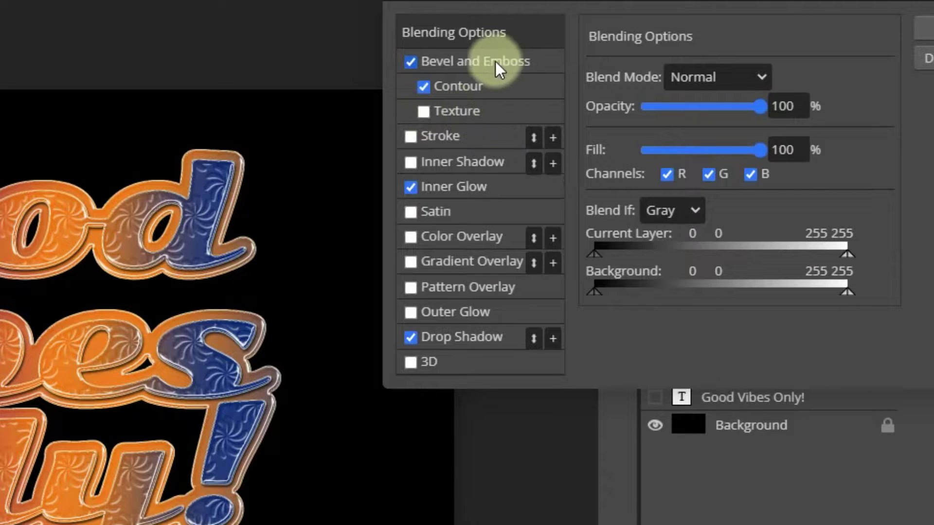
- Change the Outside layer's bevel style to Outer Bevel and its technique to Chisel Hard
click(525, 62)
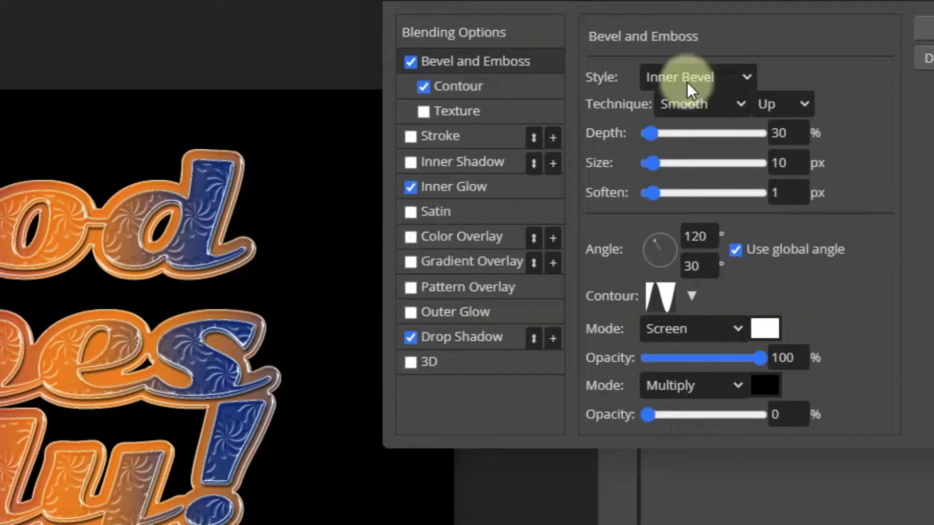
click(599, 76)
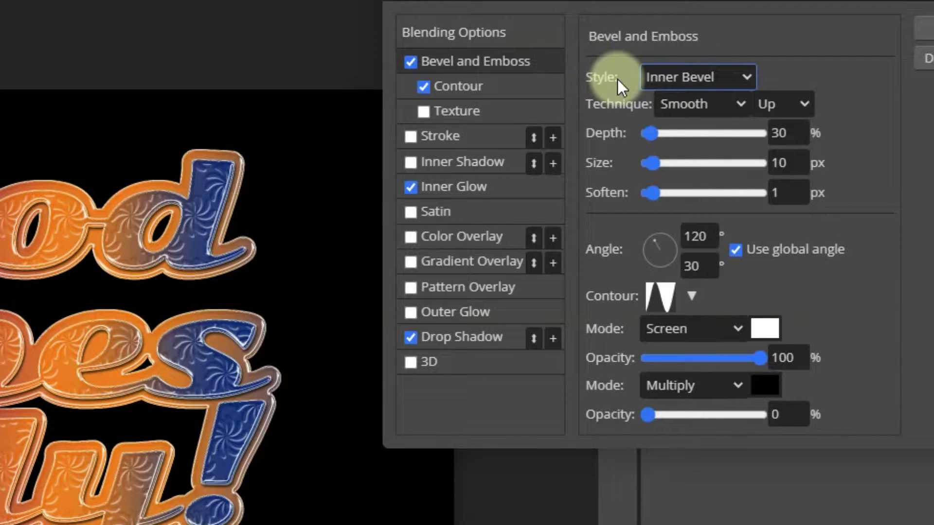
click(684, 75)
key(Escape)
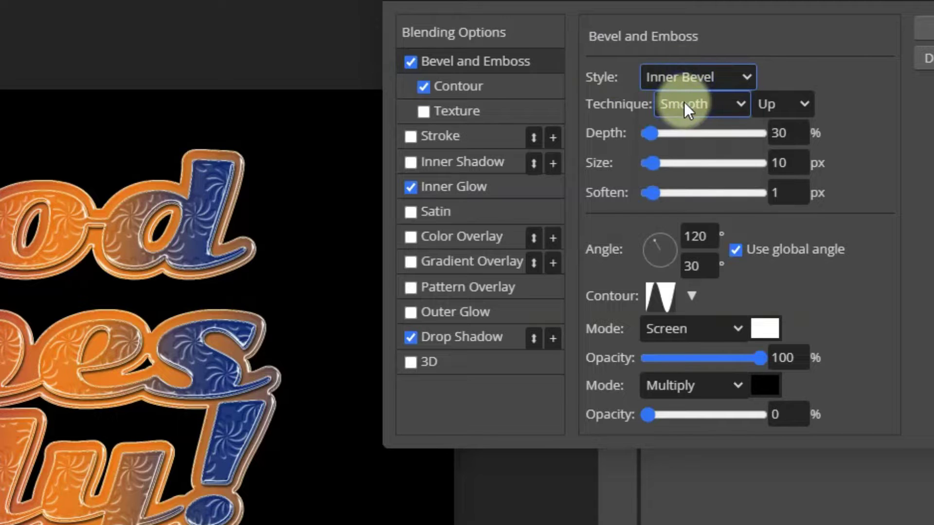
key(Up)
click(702, 109)
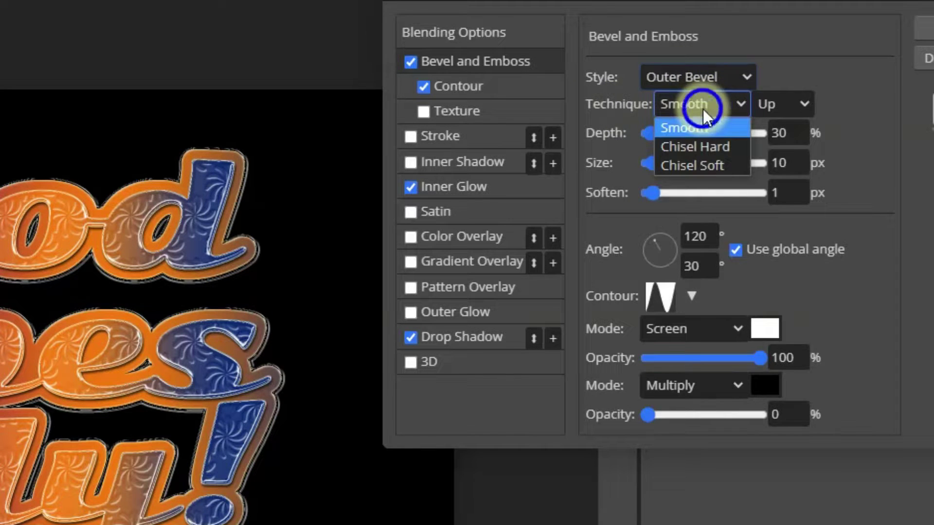
click(707, 146)
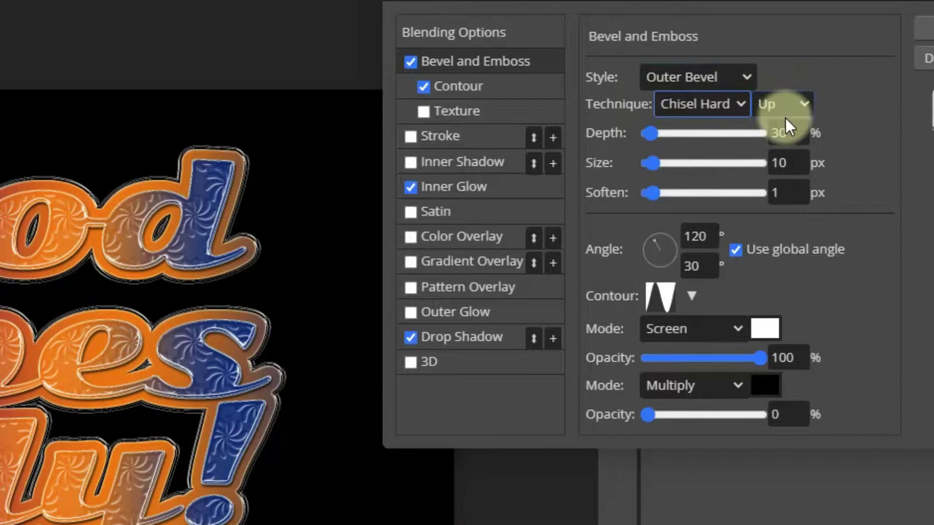
- Set the Outside layer's bevel to 25% depth, 15 px size and 3 px soften
click(771, 132)
text(25)
click(762, 166)
text(15)
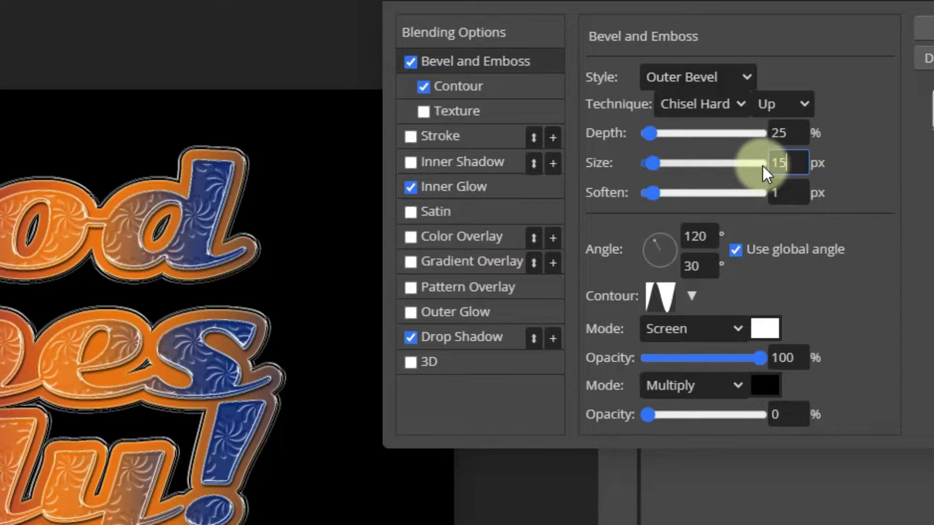
click(793, 193)
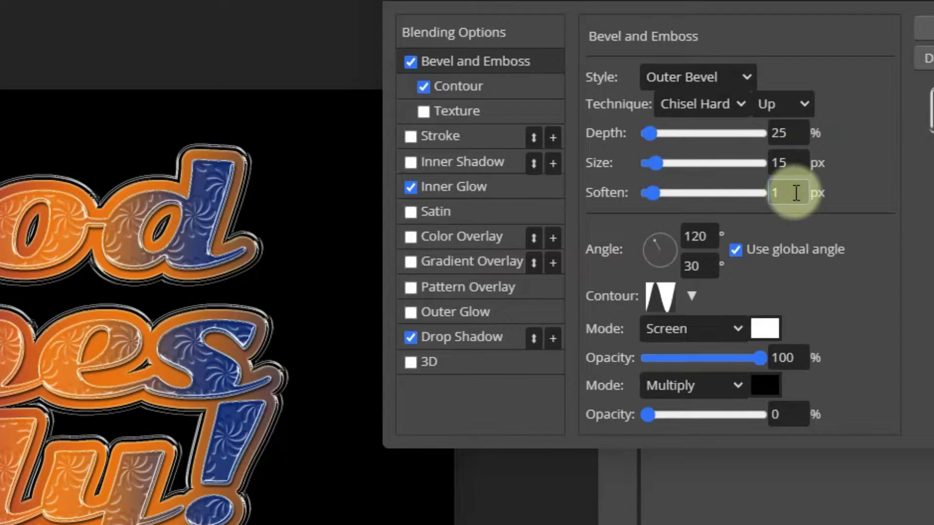
text(3)
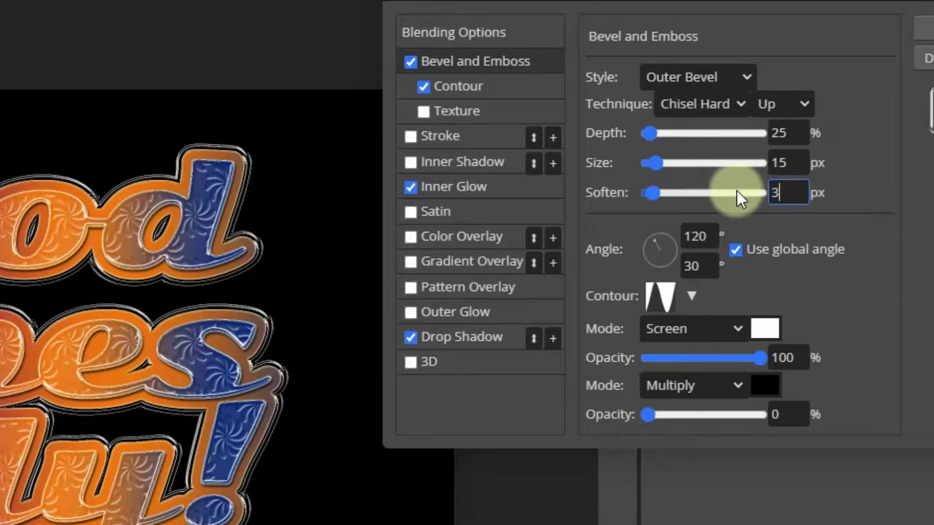
key(Tab)
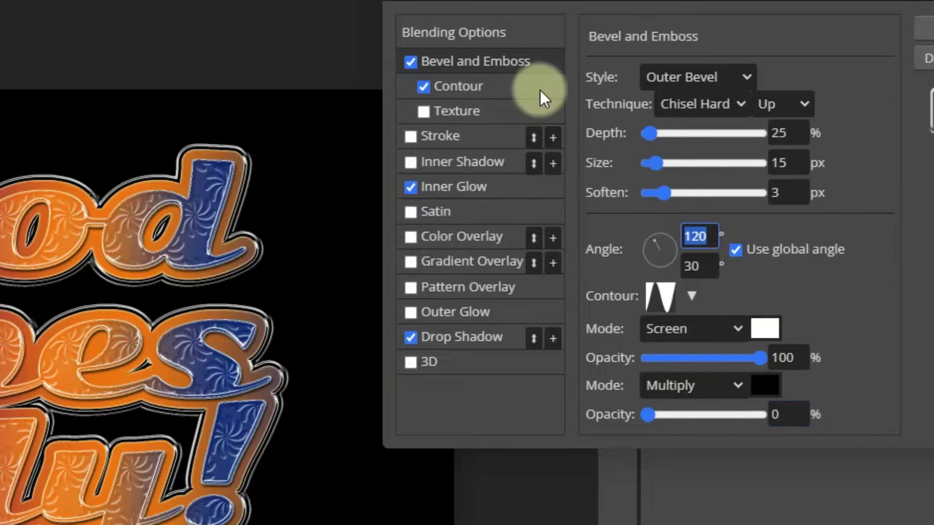
- Set the Contour range of the Outside layer's bevel to 70%
click(501, 89)
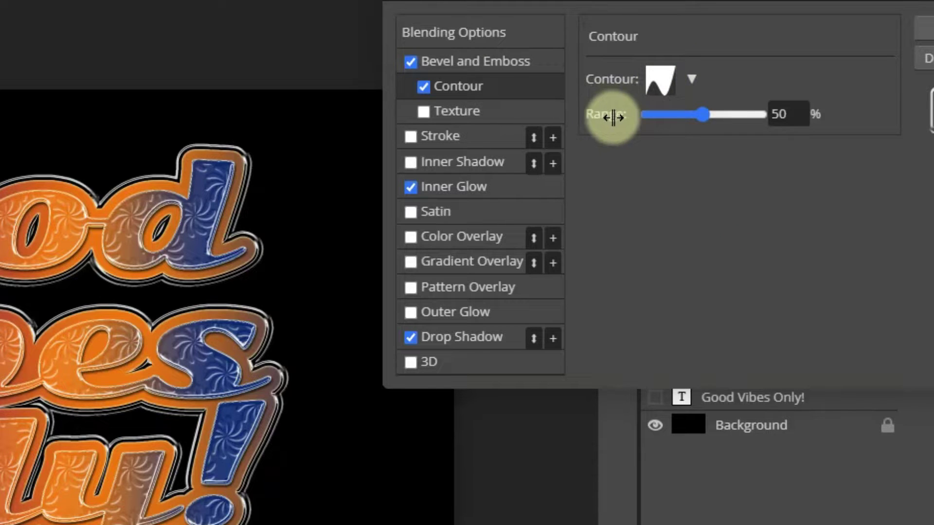
click(763, 117)
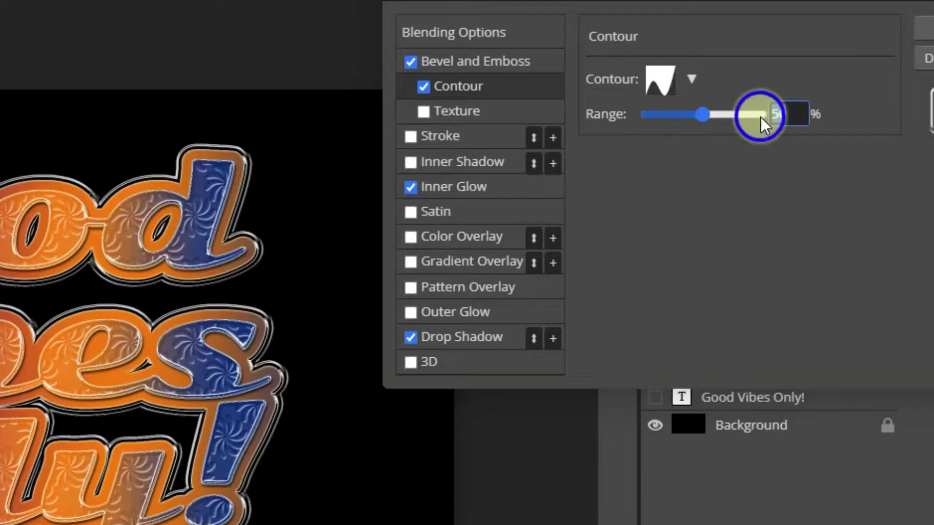
key(Return)
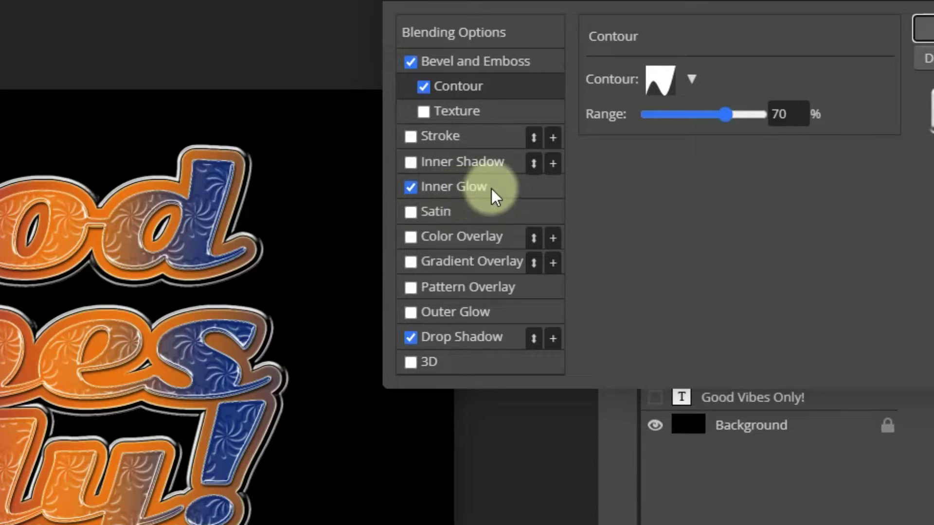
- Enable Satin on the Outside layer and set its blend mode to Luminosity
click(446, 212)
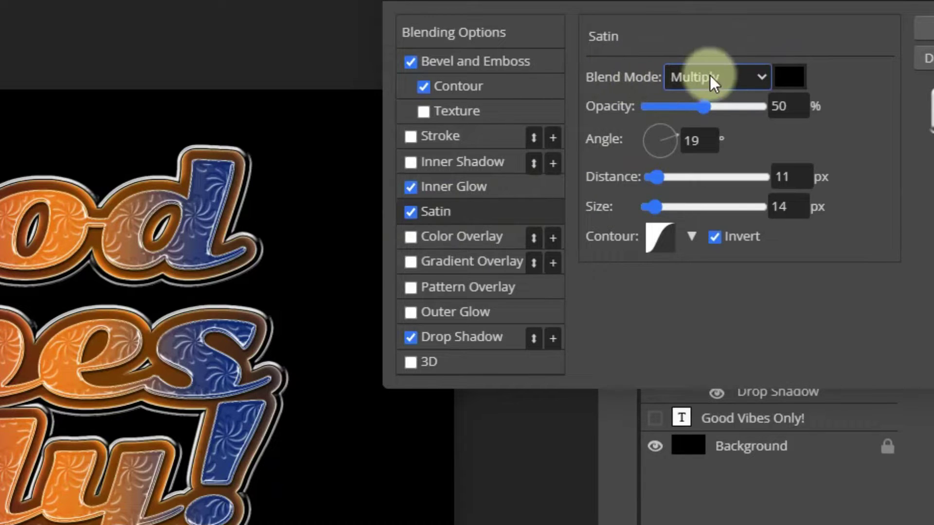
click(766, 77)
drag(765, 120, 772, 305)
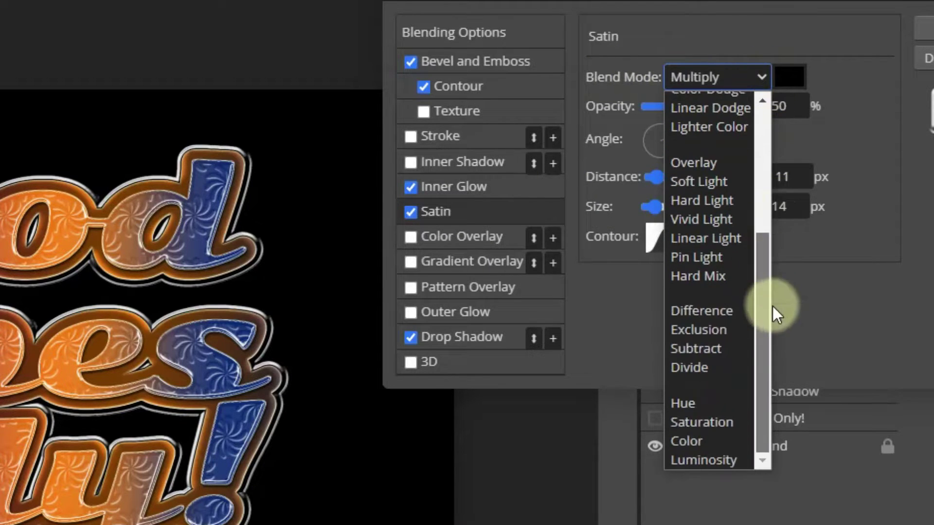
click(732, 460)
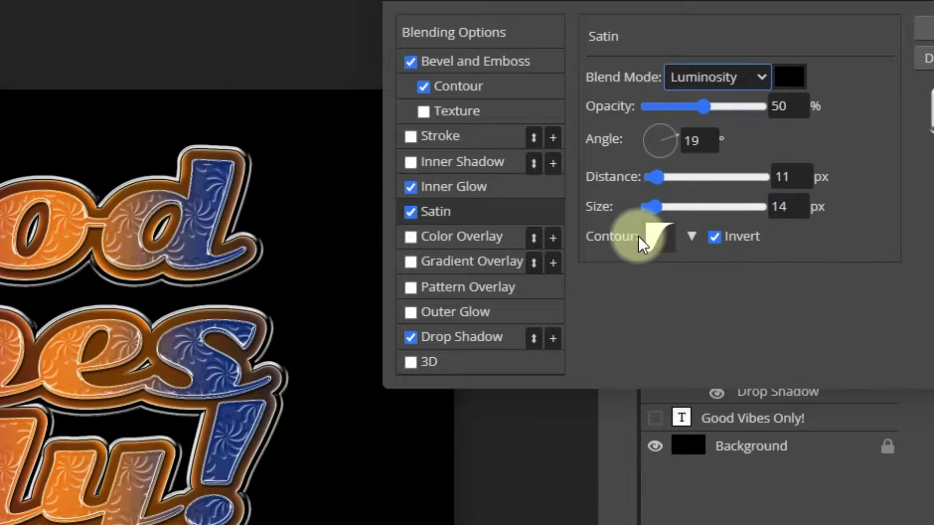
- Show the contour presets as a named list, choose the Ring contour for the Satin effect and apply the layer style
click(691, 239)
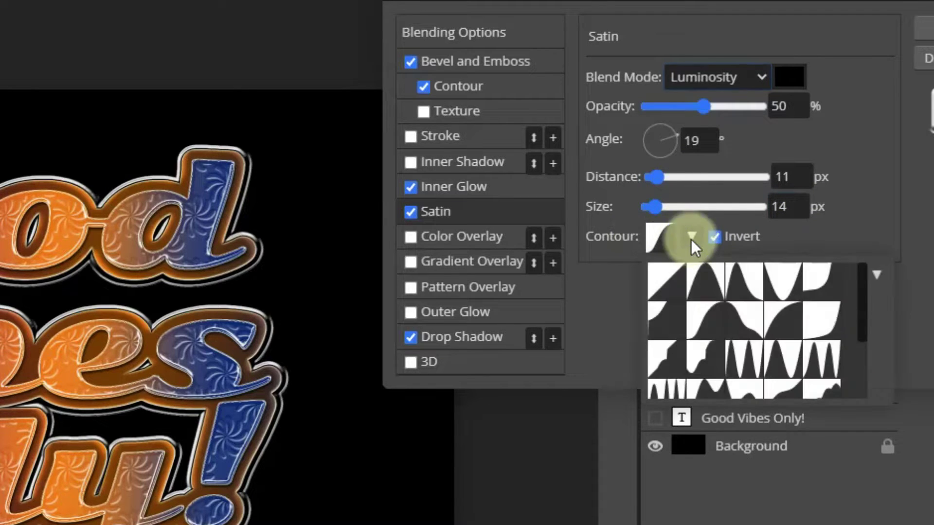
click(878, 273)
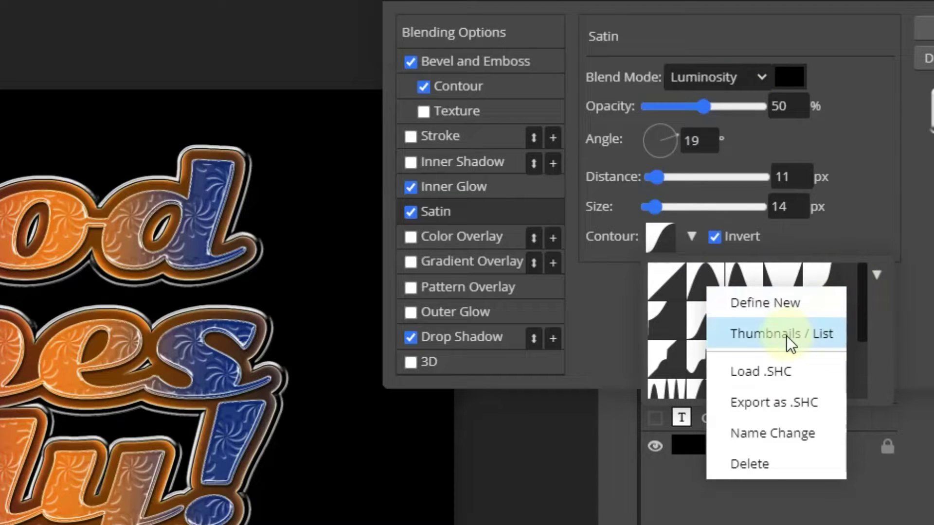
click(807, 336)
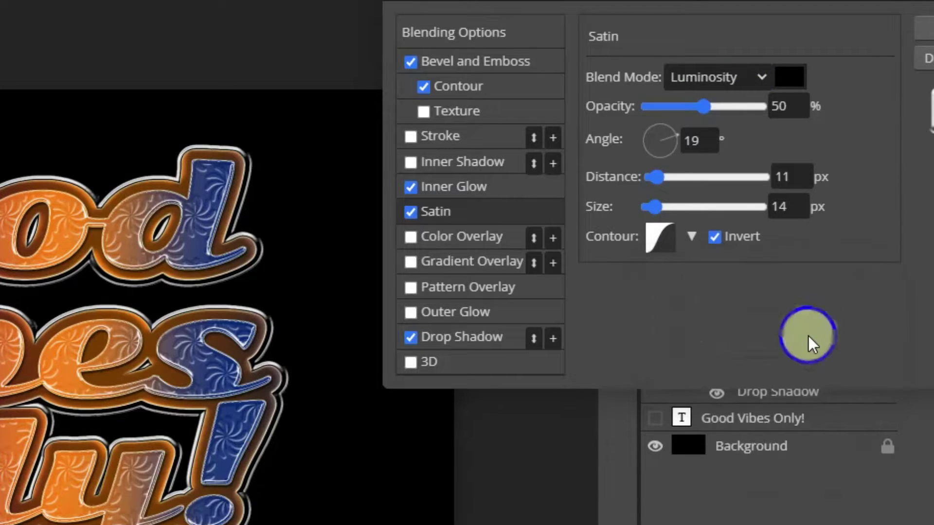
click(690, 237)
drag(864, 269, 867, 323)
click(711, 307)
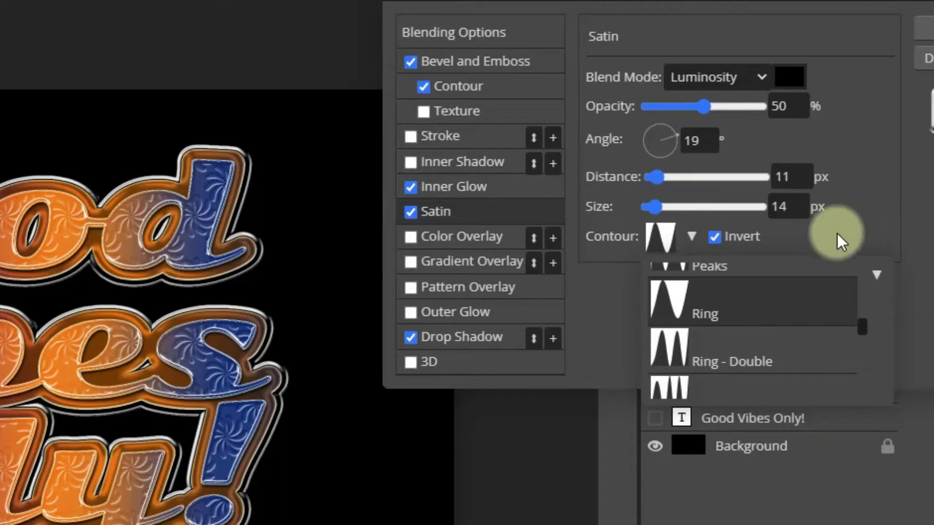
click(694, 237)
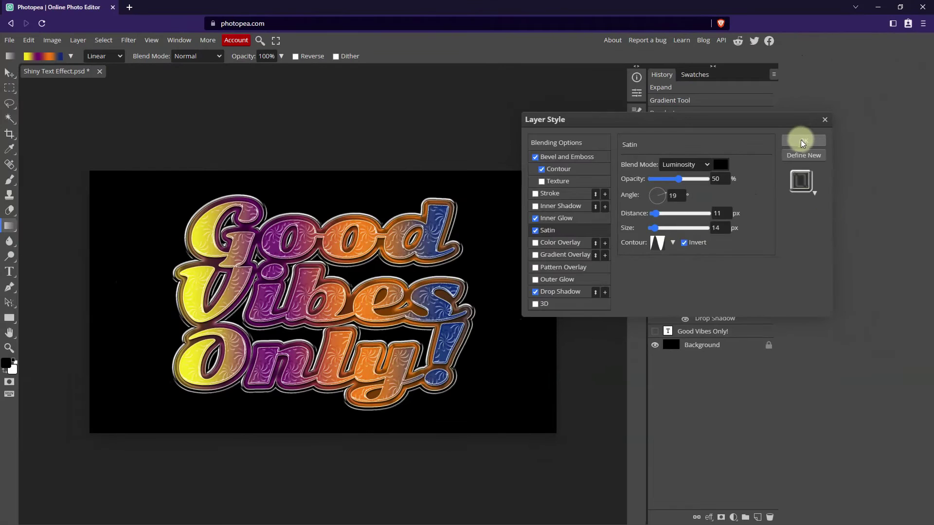
click(801, 140)
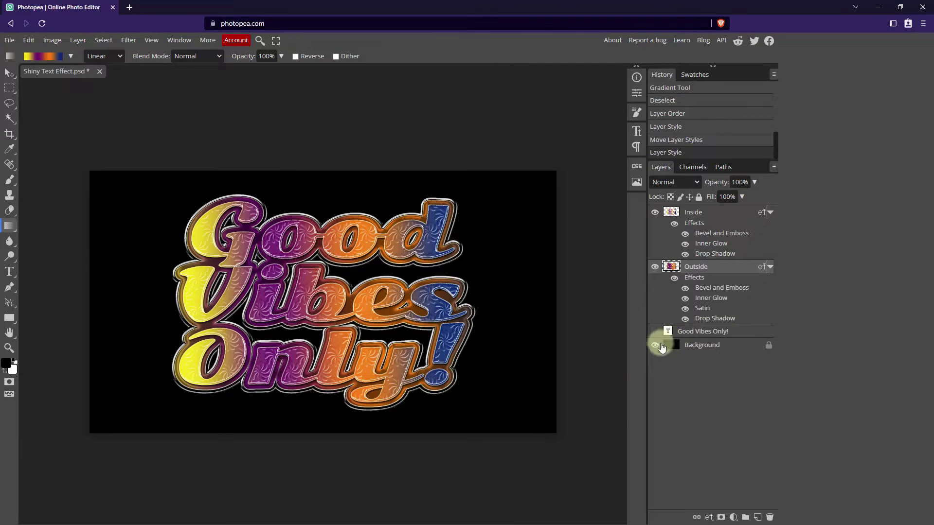
- Hide the Background layer and start exporting the transparent artwork as a PNG
click(655, 345)
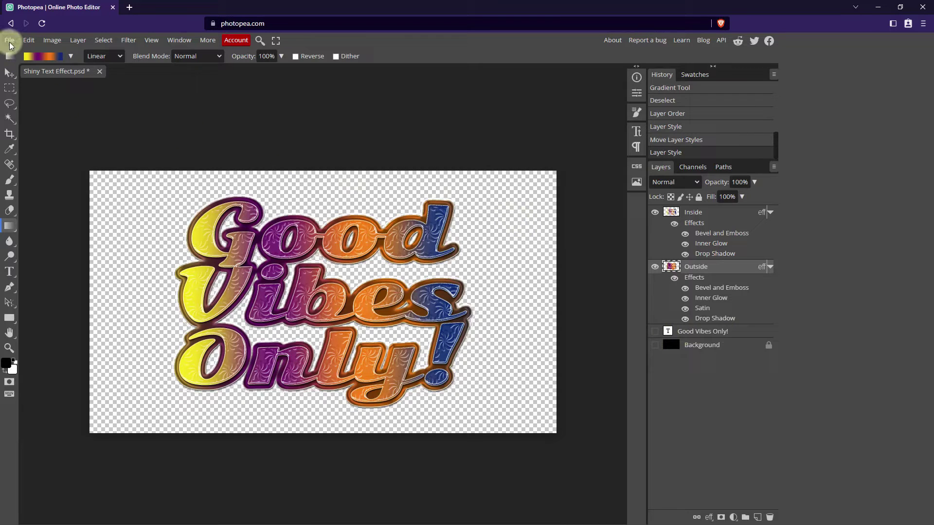
click(9, 41)
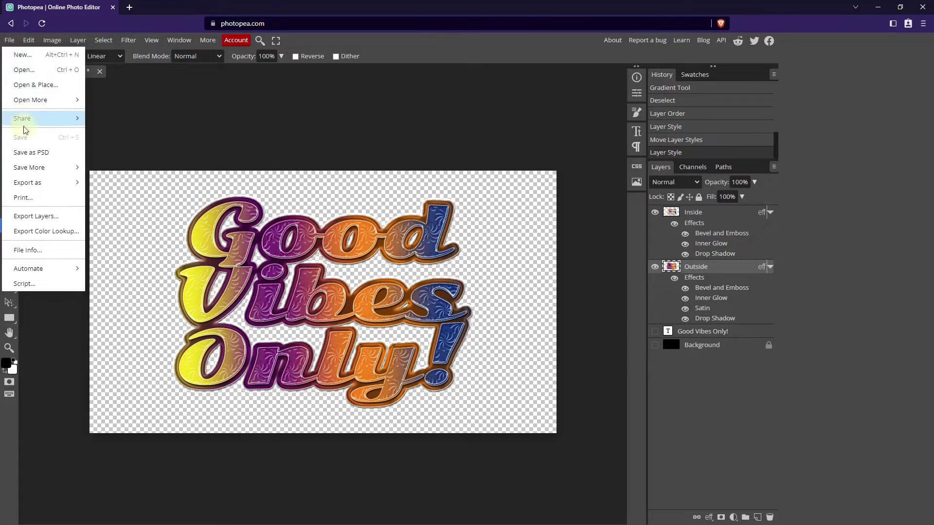
mouse_move(31, 183)
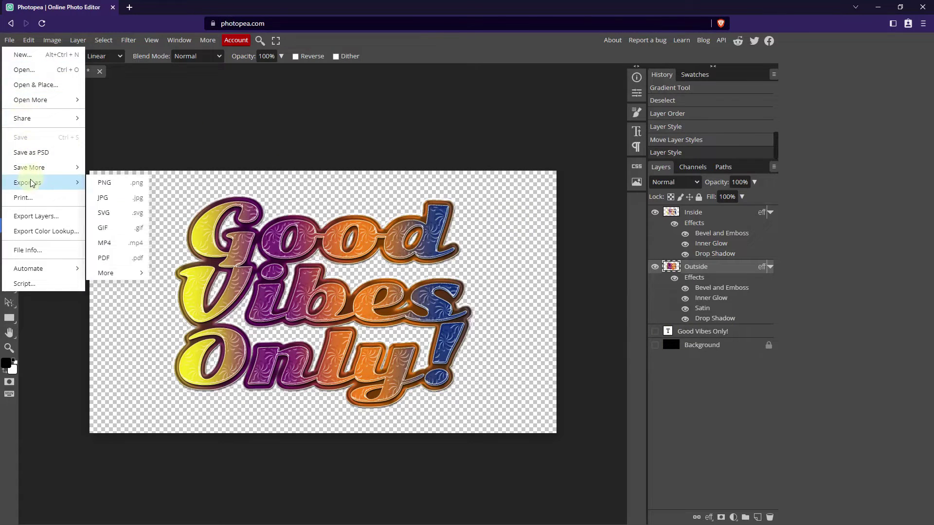
click(104, 201)
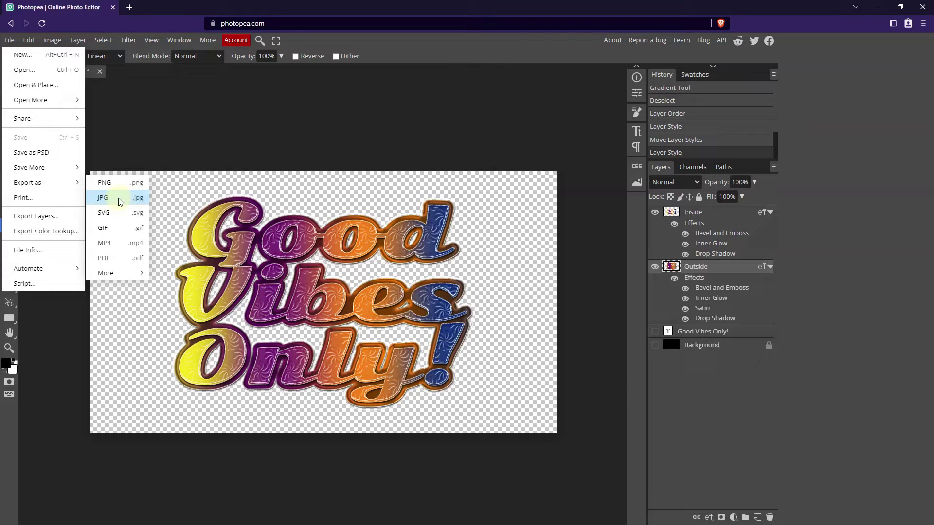
click(118, 188)
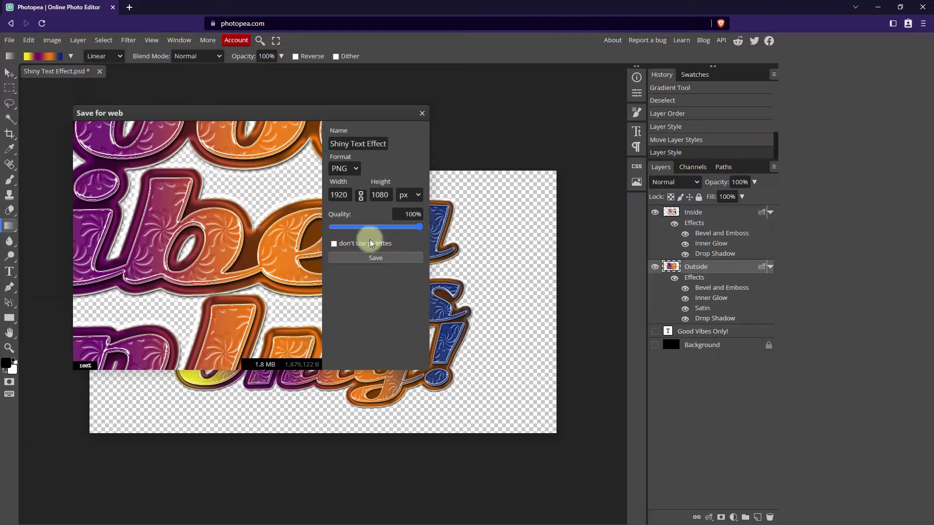
click(372, 258)
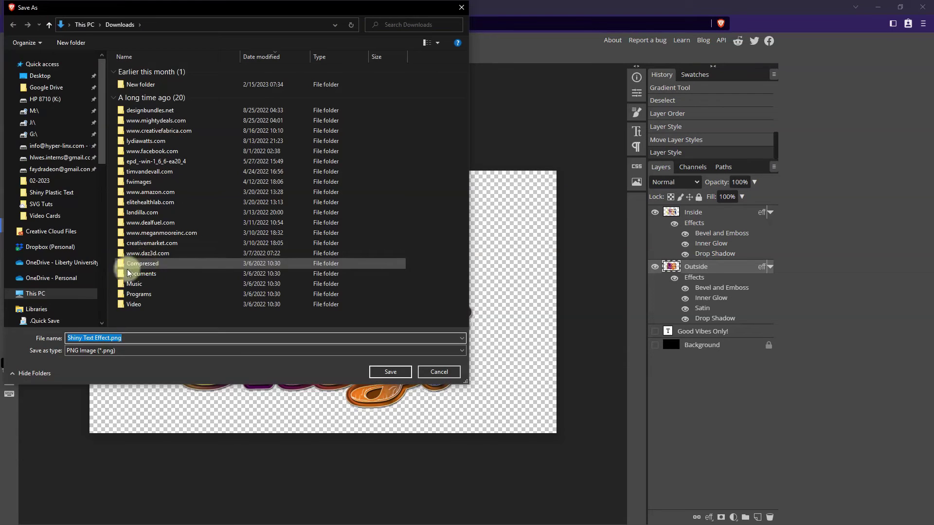
- Choose the Shiny Plastic Text folder inside SVG Tuts > Tutorials as the save location
scroll(101, 305, down, 10)
click(41, 185)
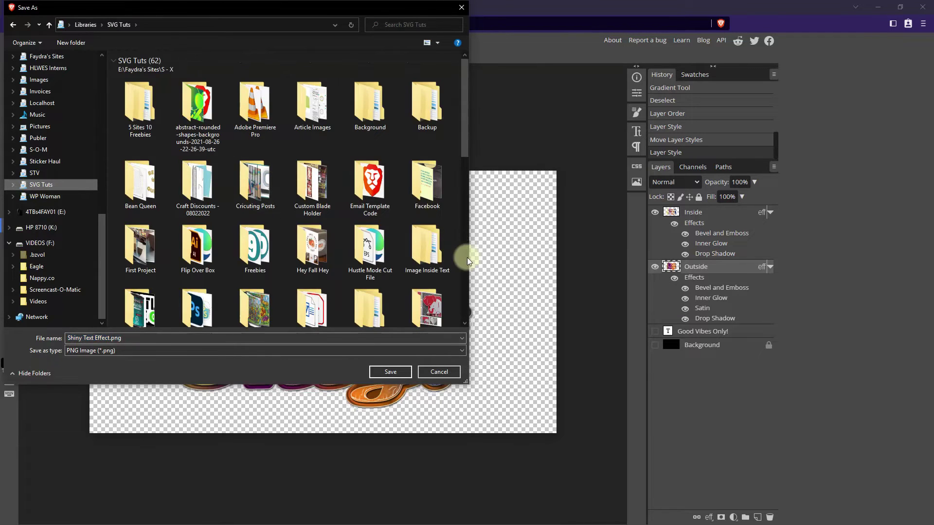
scroll(467, 257, down, 5)
double_click(141, 223)
double_click(162, 104)
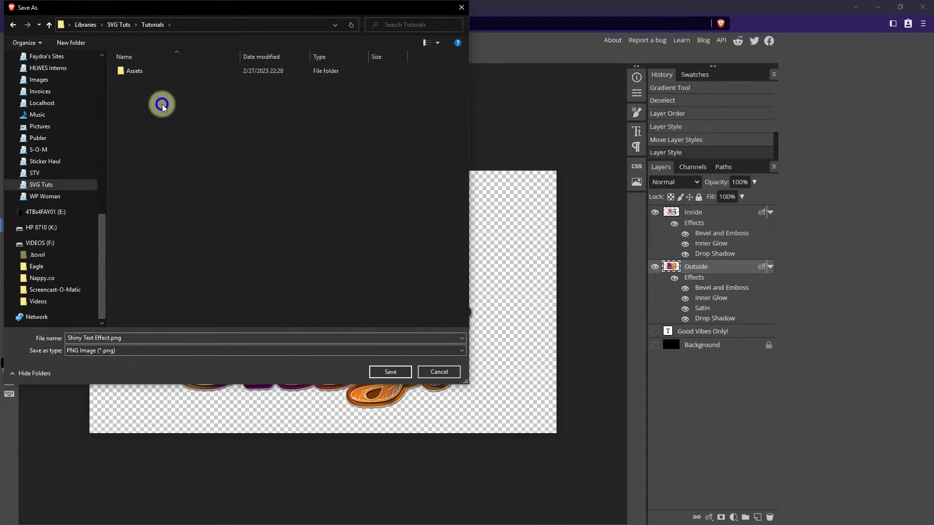
- Replace the spaces in the file name with hyphens and save the image as Shiny-Text-Effect.png
click(80, 338)
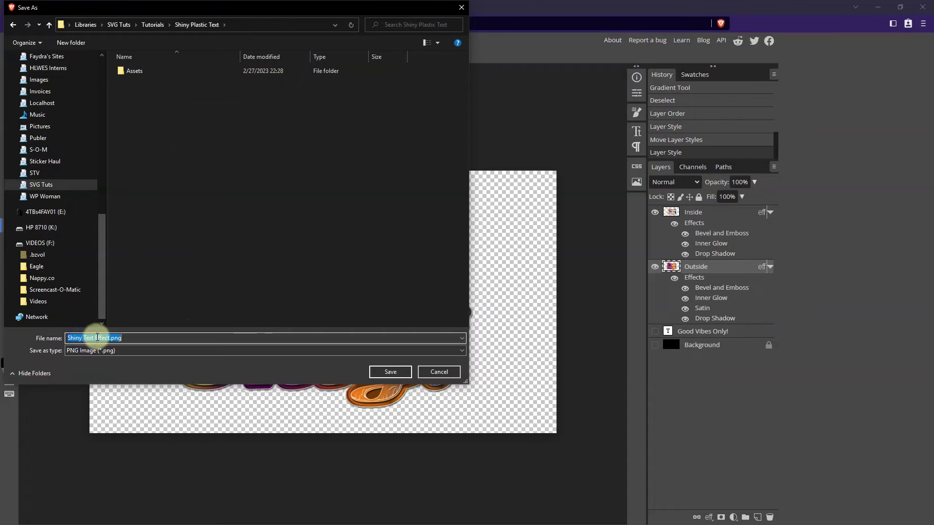
click(82, 337)
key(BackSpace)
text(-)
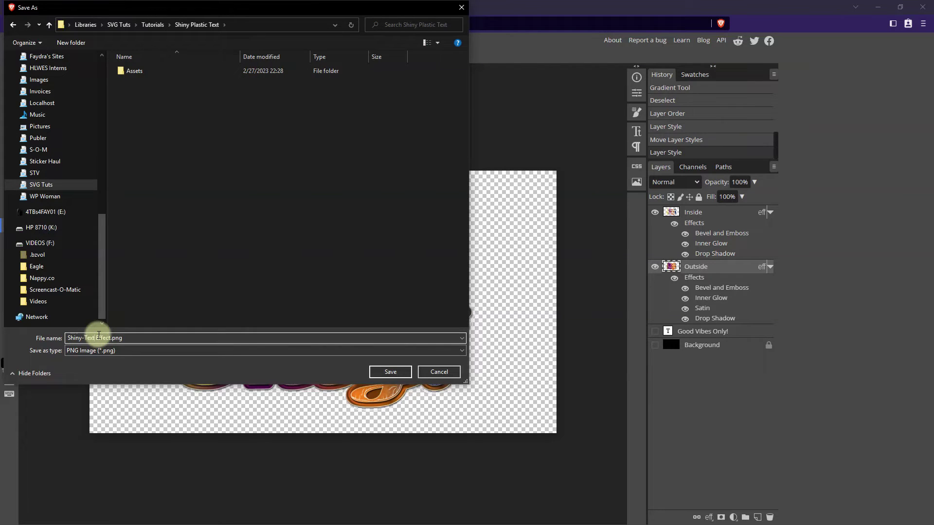
key(BackSpace)
text(-)
key(Return)
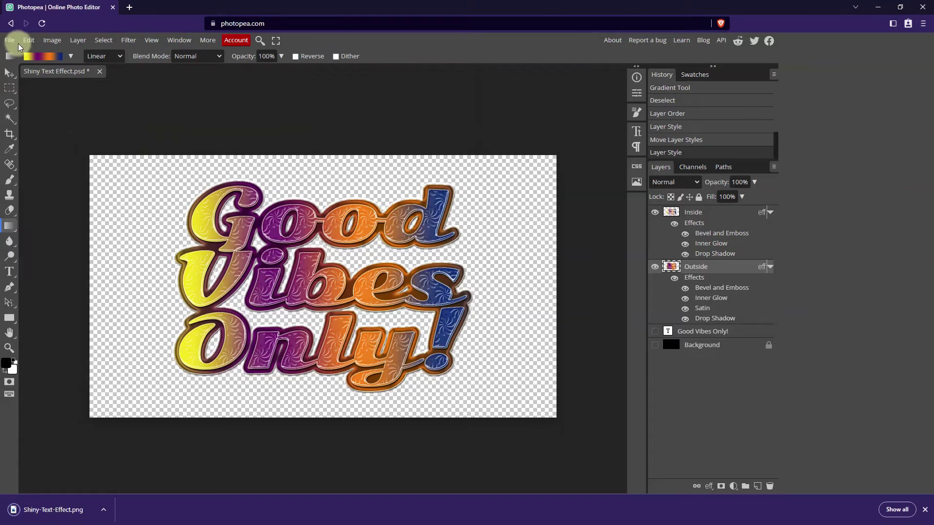
- Export the artwork as a JPG named Shiny-Text-Effect.jpg in the Shiny Plastic Text folder
click(10, 41)
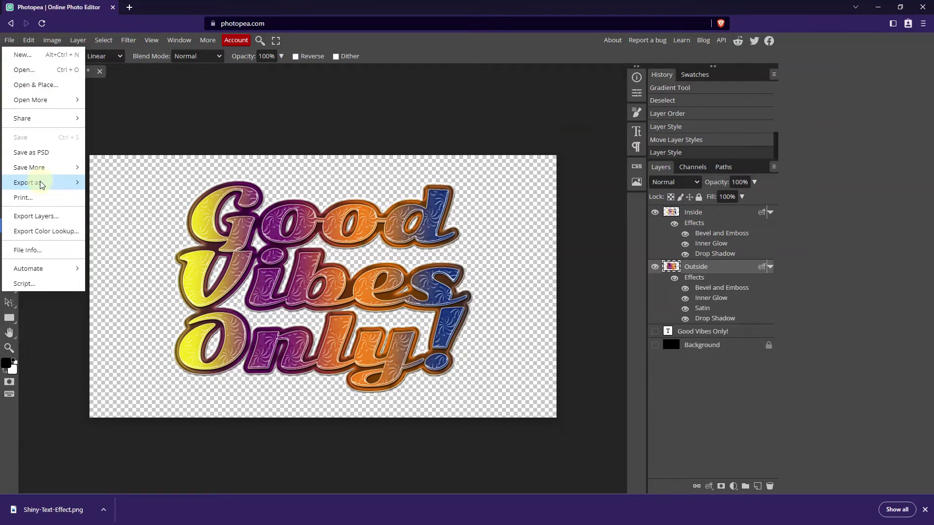
mouse_move(43, 182)
click(122, 199)
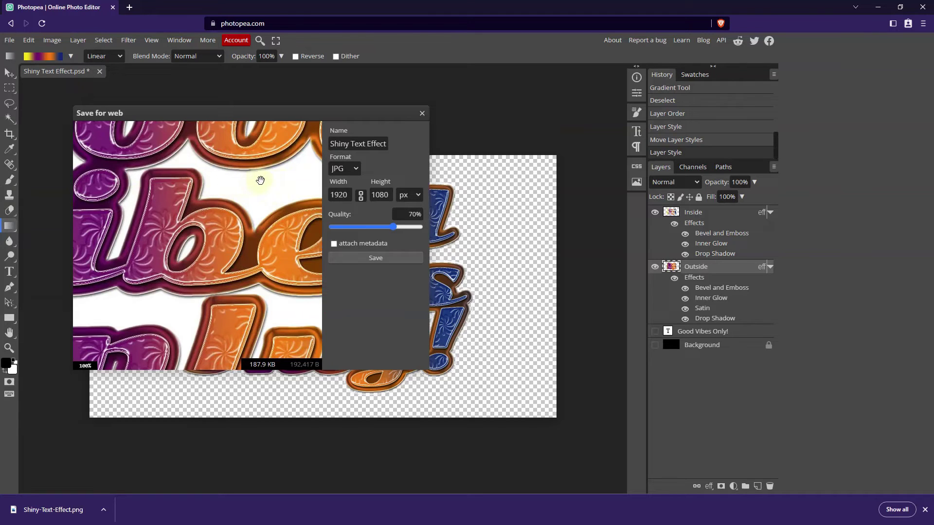
click(379, 258)
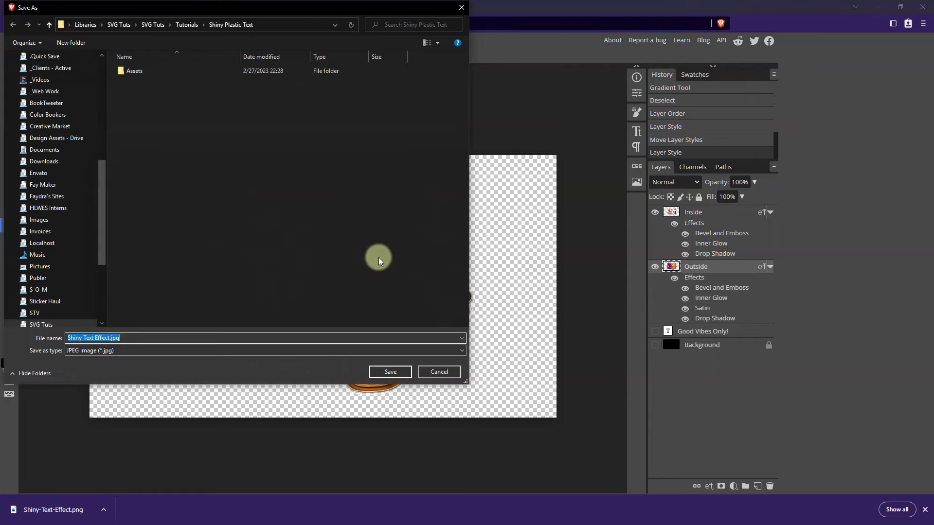
click(83, 336)
key(Return)
- Export the artwork as an SVG named Shiny-Text-Effect.svg in the Shiny Plastic Text folder
click(9, 40)
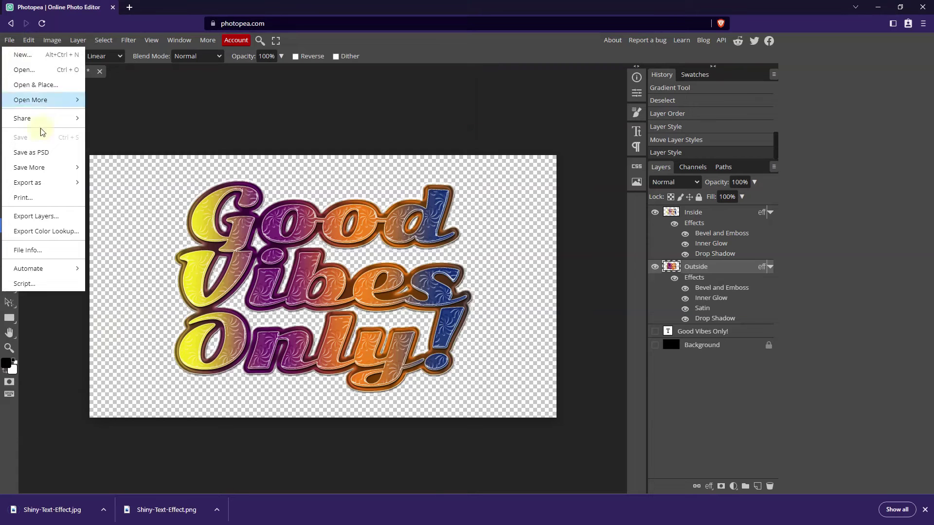
mouse_move(46, 180)
click(129, 214)
click(382, 286)
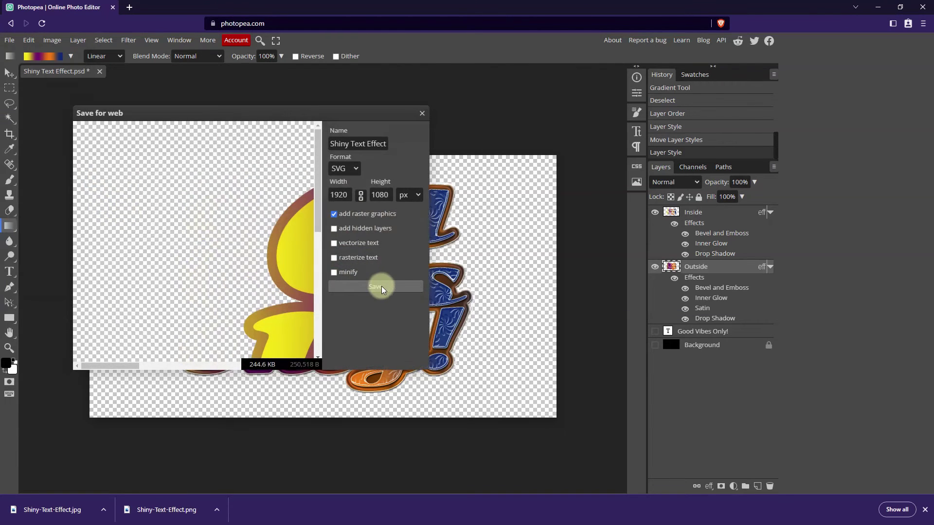
click(83, 336)
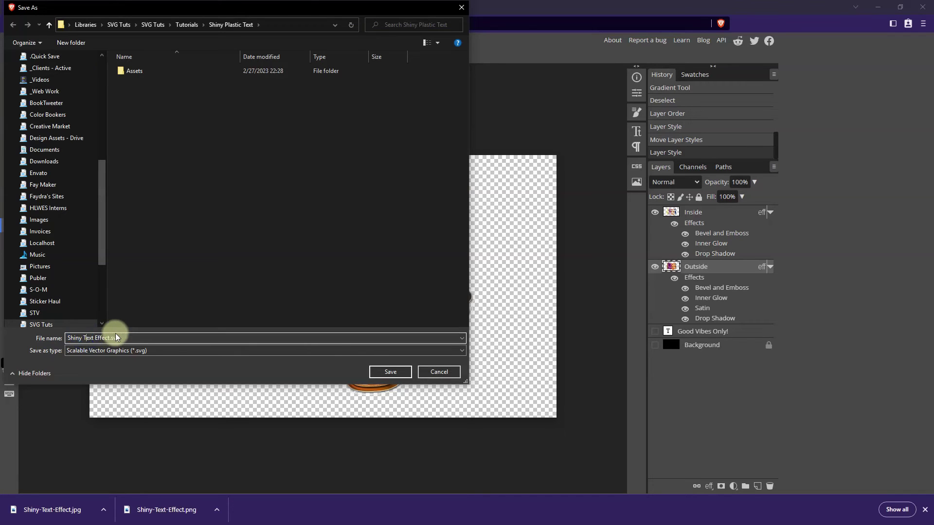
key(shift+Left)
text(-)
key(Return)
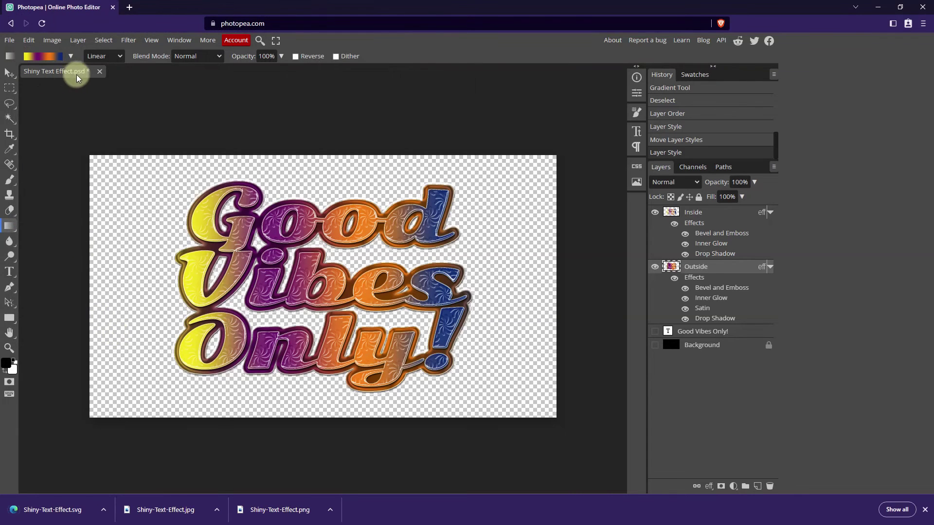
- Save the layered document as Shiny Text Effect.psd in the Shiny Plastic Text folder
click(9, 40)
click(45, 153)
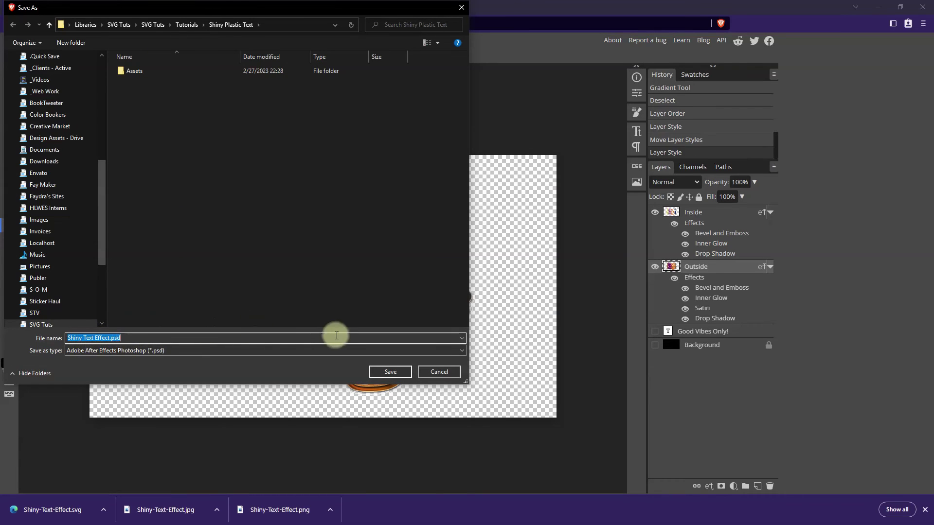
click(390, 372)
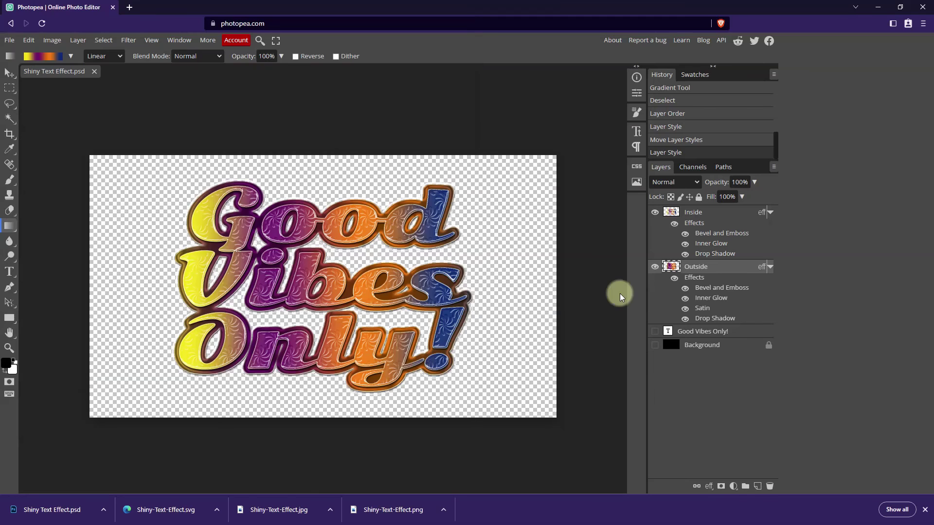